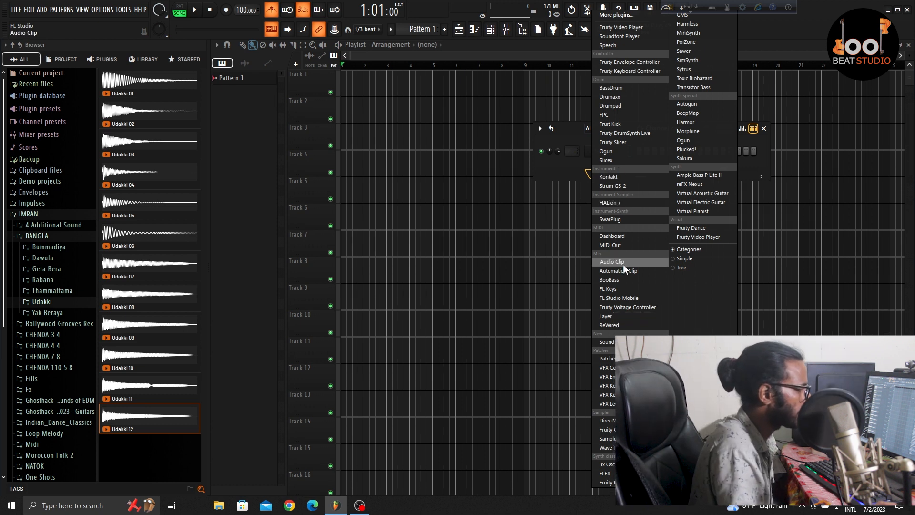
- Add an FL Keys channel to the channel rack and open it in the piano roll
{"action": "left_click", "coordinate": [615, 289]}
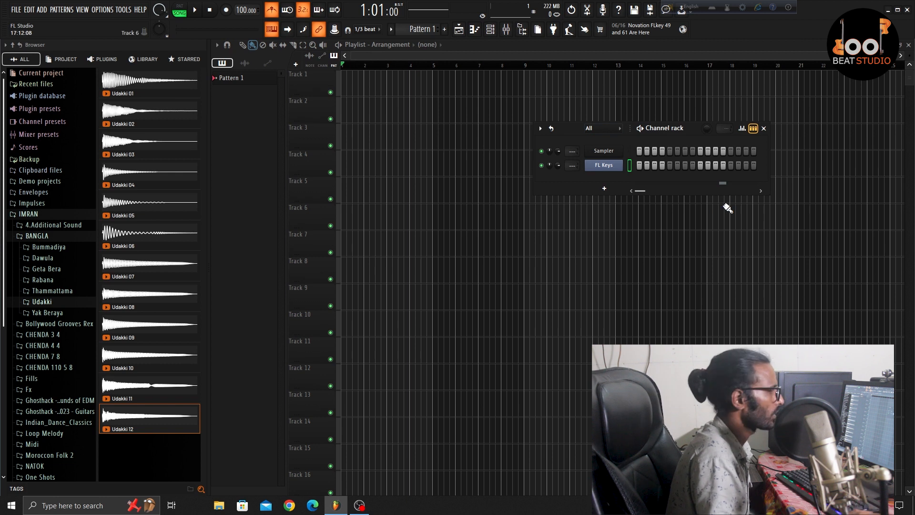
{"action": "right_click", "coordinate": [611, 165]}
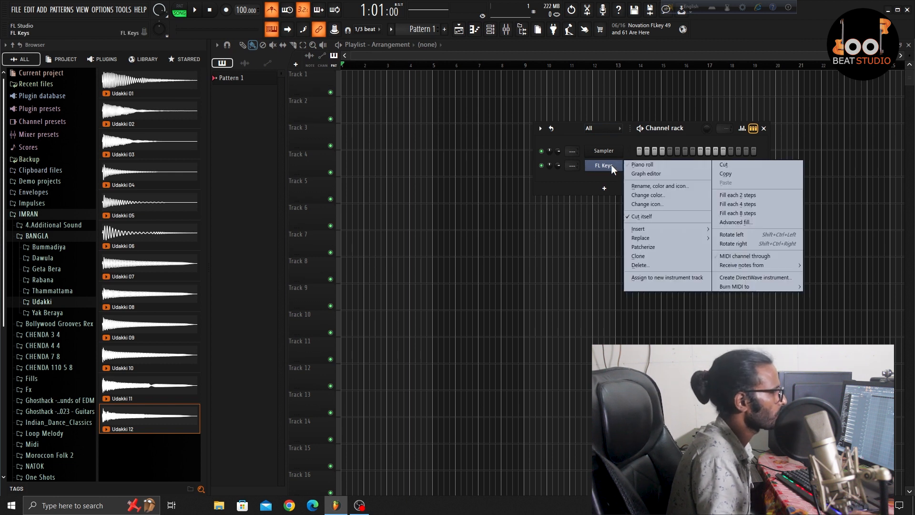
{"action": "left_click", "coordinate": [674, 165]}
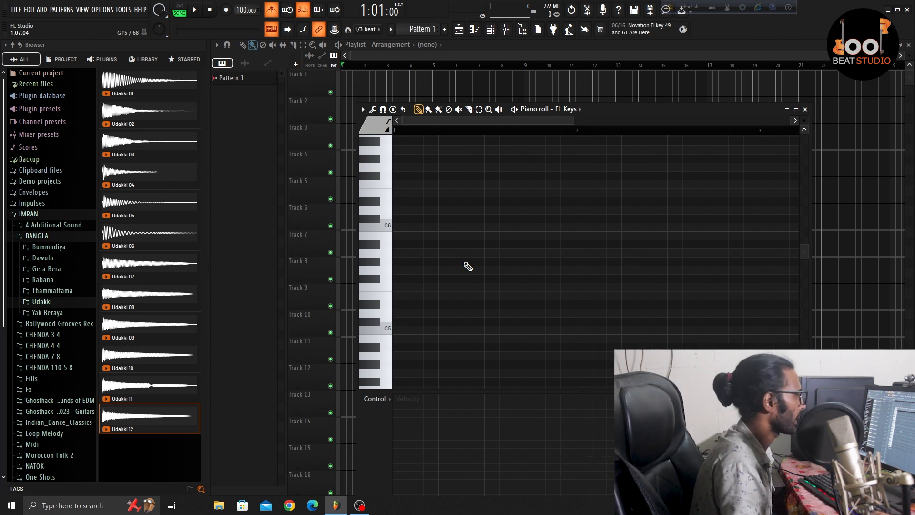
- Build an A minor chord at the start of bar 1 with the notes A5, C6 and E6
{"action": "left_click", "coordinate": [400, 253]}
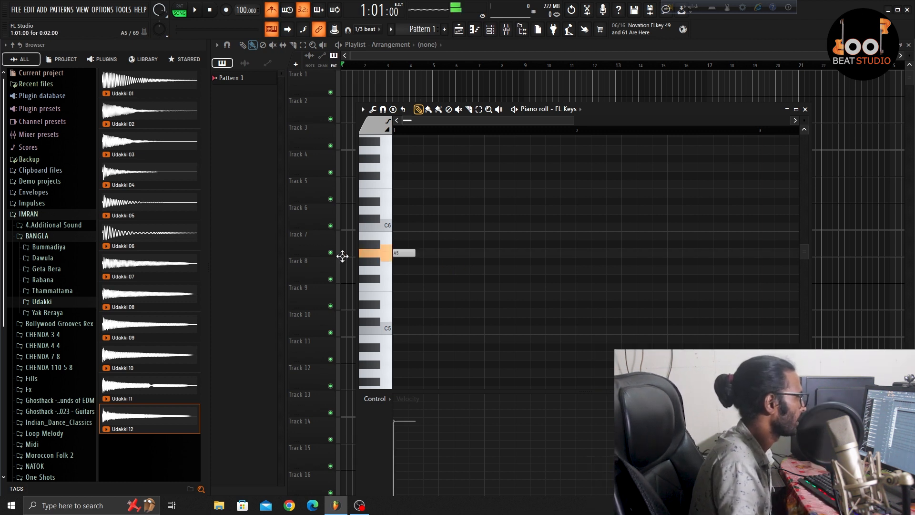
{"action": "left_click_drag", "start_coordinate": [437, 226], "coordinate": [375, 228]}
{"action": "left_click_drag", "start_coordinate": [434, 193], "coordinate": [366, 193]}
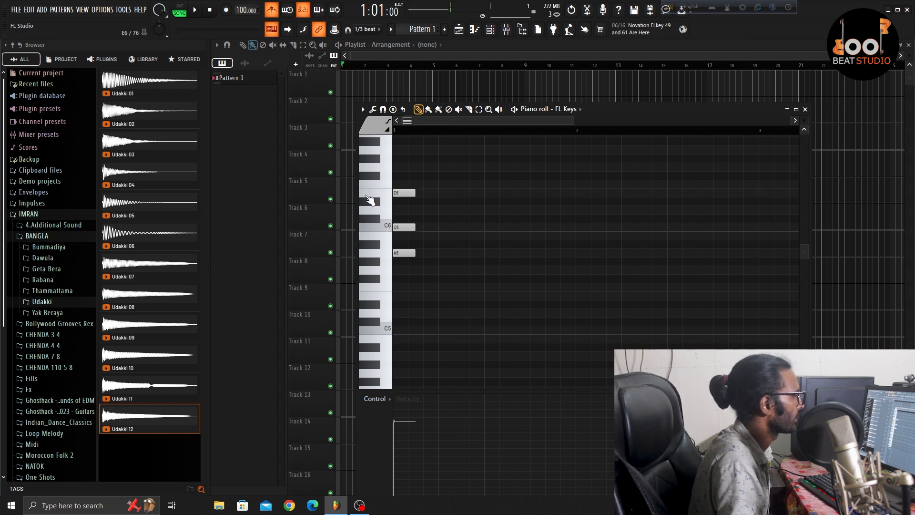
- Make the chord one bar long and duplicate it as G5–B5–D6 in bar 2 and F5–A5–C6 in bar 3
{"action": "key", "text": "ctrl+b"}
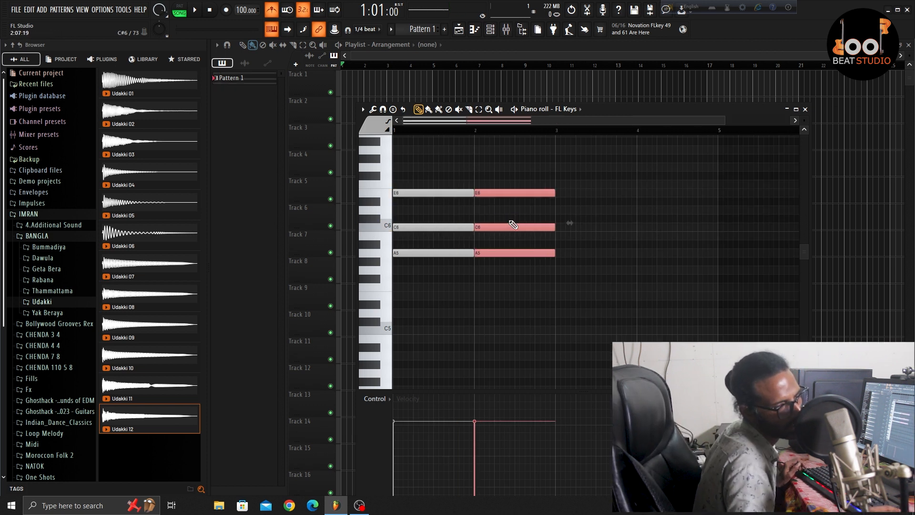
{"action": "mouse_move", "coordinate": [512, 224]}
{"action": "left_mouse_down"}
{"action": "mouse_move", "coordinate": [514, 245]}
{"action": "mouse_move", "coordinate": [514, 235]}
{"action": "left_mouse_up"}
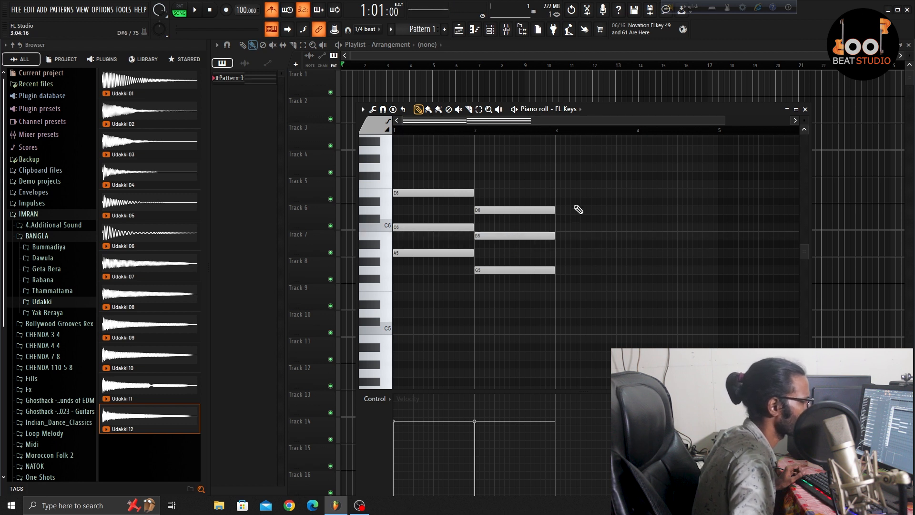
{"action": "left_click_drag", "start_coordinate": [576, 180], "coordinate": [535, 271]}
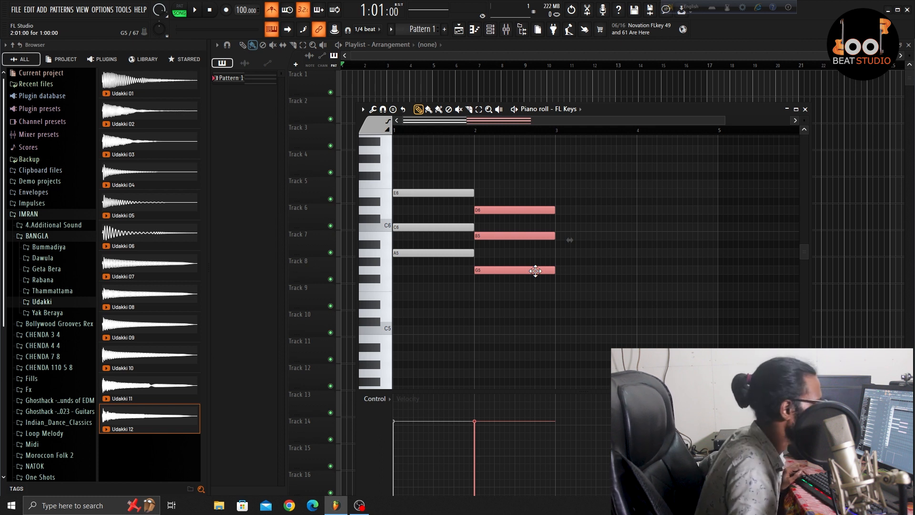
{"action": "key", "text": "ctrl+b"}
{"action": "key", "text": "Down"}
{"action": "key", "text": "Down"}
- Copy the first bar's A5–C6–E6 chord into bar 4 and play back the four-bar progression
{"action": "left_click_drag", "start_coordinate": [442, 172], "coordinate": [431, 269]}
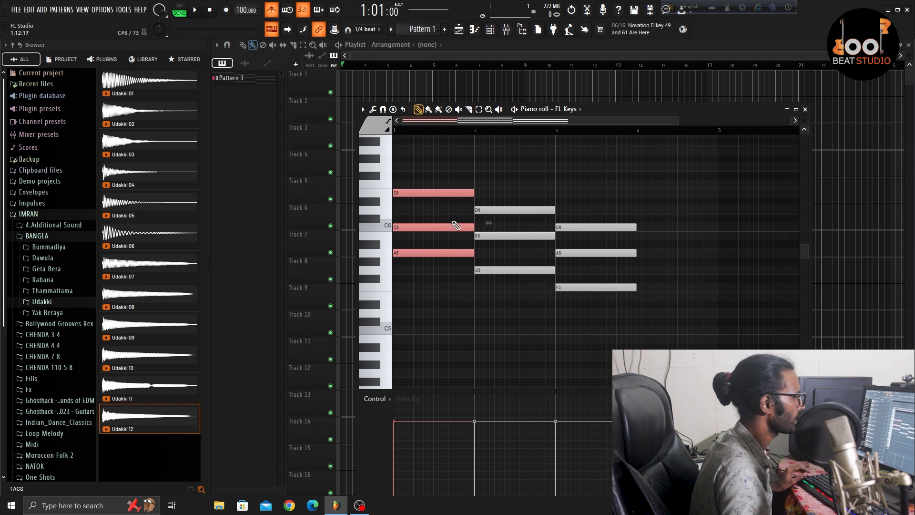
{"action": "left_click_drag", "start_coordinate": [434, 226], "coordinate": [678, 226]}
{"action": "scroll", "coordinate": [518, 311], "scroll_direction": "down", "scroll_amount": 2, "text": "ctrl"}
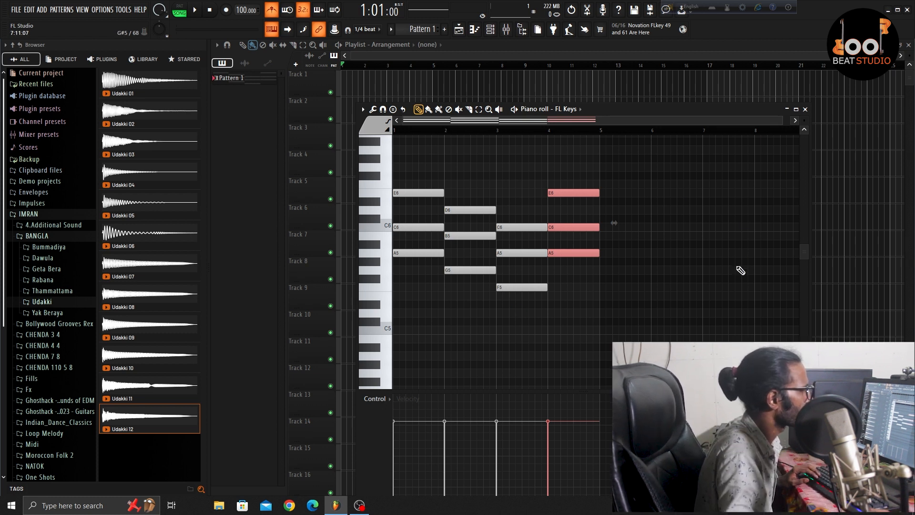
{"action": "key", "text": "space"}
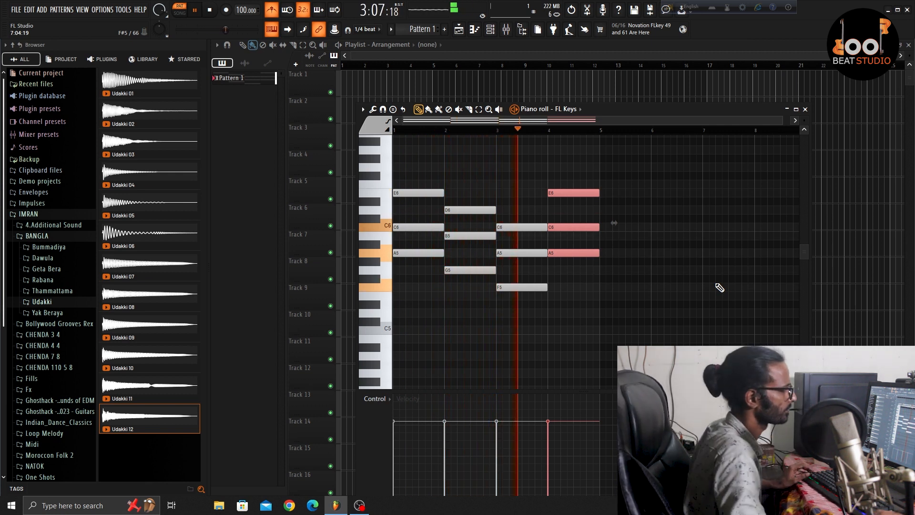
{"action": "left_click", "coordinate": [678, 242], "text": "ctrl"}
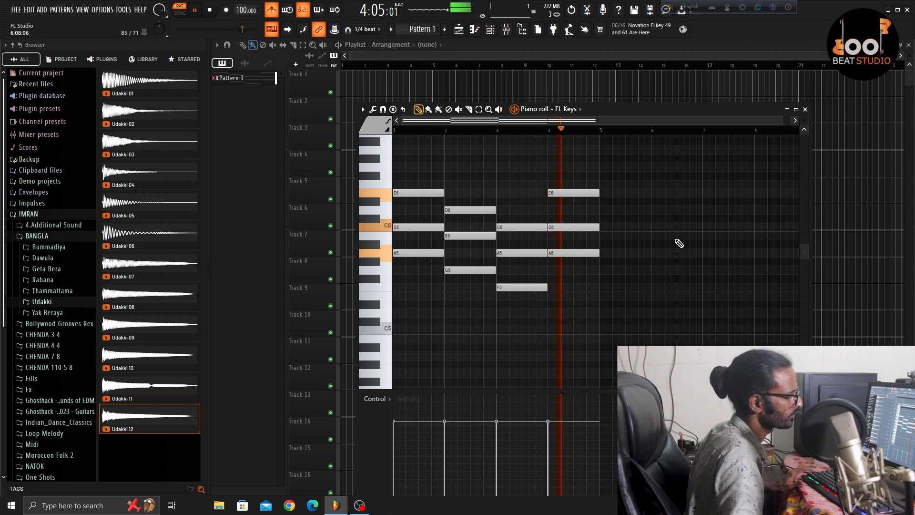
{"action": "key", "text": "space"}
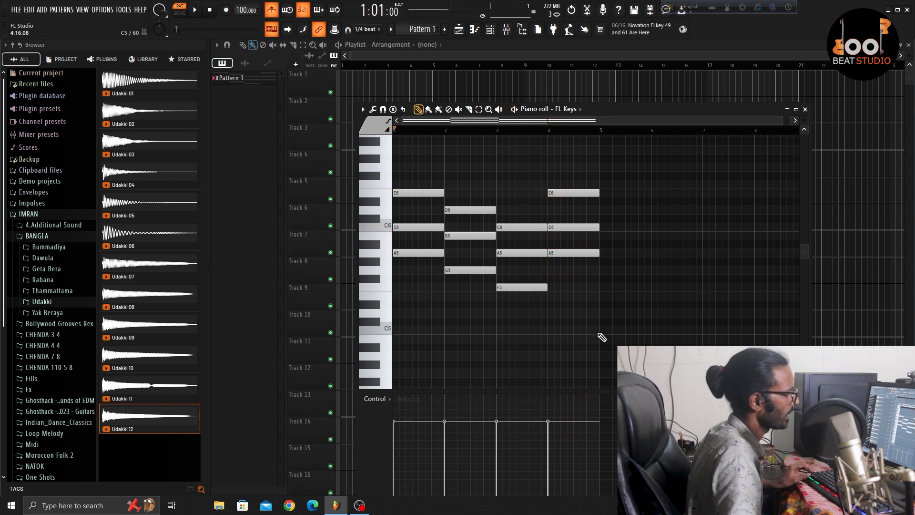
- Duplicate the root notes of all four chords one octave down, giving A4, G4, F4 and A4
{"action": "left_click_drag", "start_coordinate": [578, 276], "coordinate": [538, 313]}
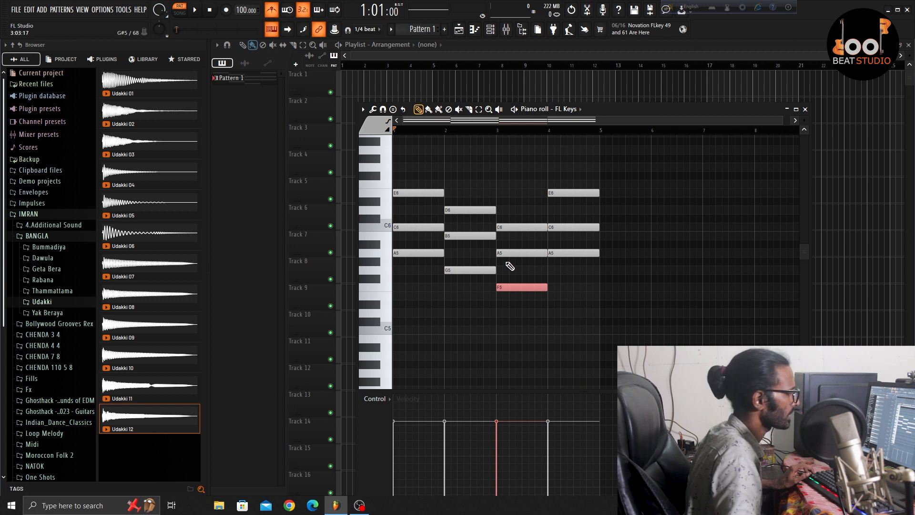
{"action": "left_click", "coordinate": [488, 269], "text": "shift"}
{"action": "left_click", "coordinate": [422, 252], "text": "shift"}
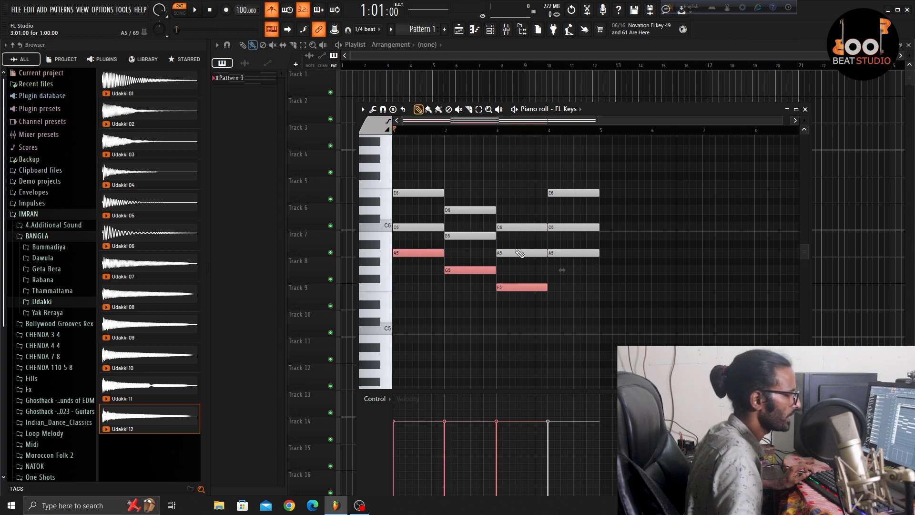
{"action": "left_click_drag", "start_coordinate": [580, 251], "coordinate": [597, 316]}
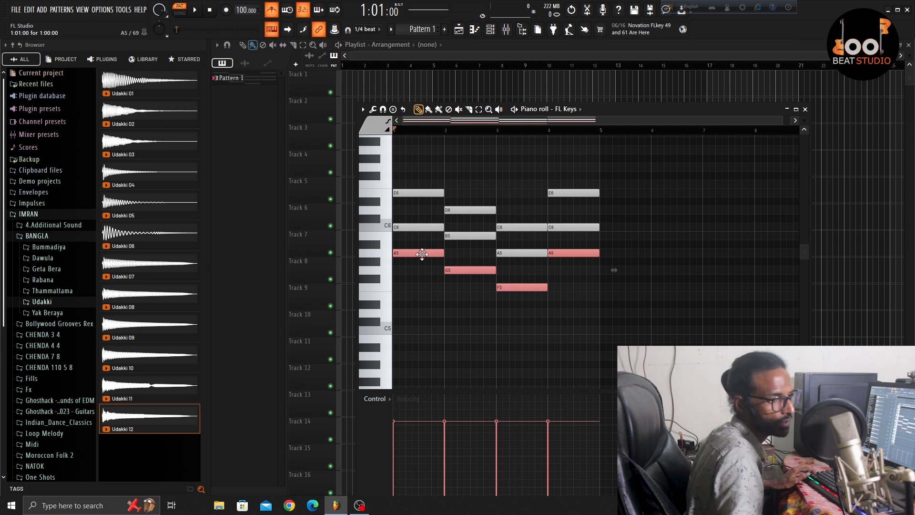
{"action": "mouse_move", "coordinate": [420, 254]}
{"action": "left_mouse_down"}
{"action": "mouse_move", "coordinate": [440, 254]}
{"action": "mouse_move", "coordinate": [419, 254]}
{"action": "left_mouse_up"}
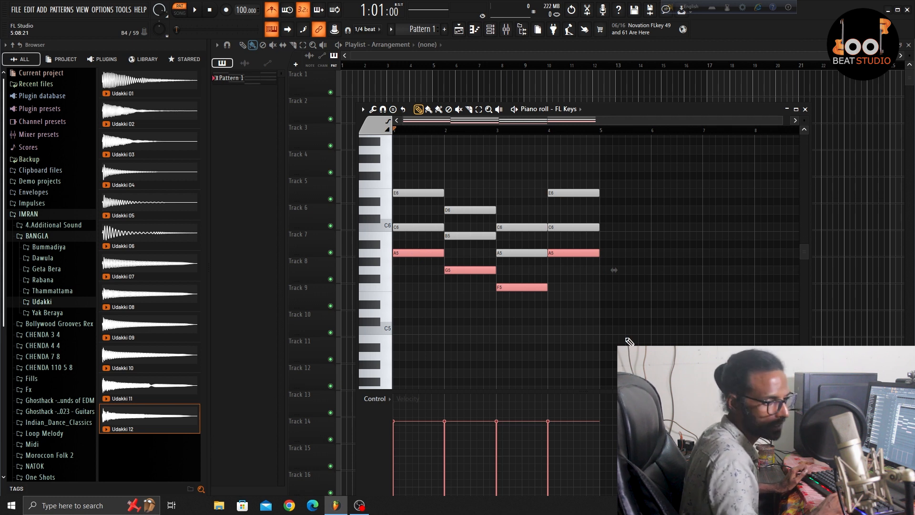
{"action": "key", "text": "ctrl+Down"}
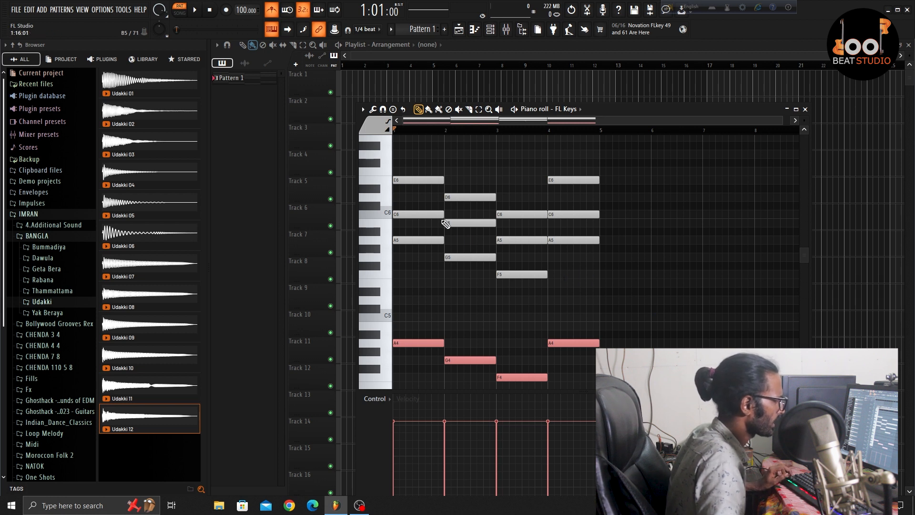
{"action": "left_click_drag", "start_coordinate": [422, 195], "coordinate": [475, 248]}
{"action": "left_click_drag", "start_coordinate": [538, 236], "coordinate": [532, 244]}
{"action": "left_click_drag", "start_coordinate": [589, 211], "coordinate": [593, 228]}
{"action": "mouse_move", "coordinate": [424, 215]}
{"action": "left_mouse_down"}
{"action": "mouse_move", "coordinate": [445, 214]}
{"action": "mouse_move", "coordinate": [420, 215]}
{"action": "left_mouse_up"}
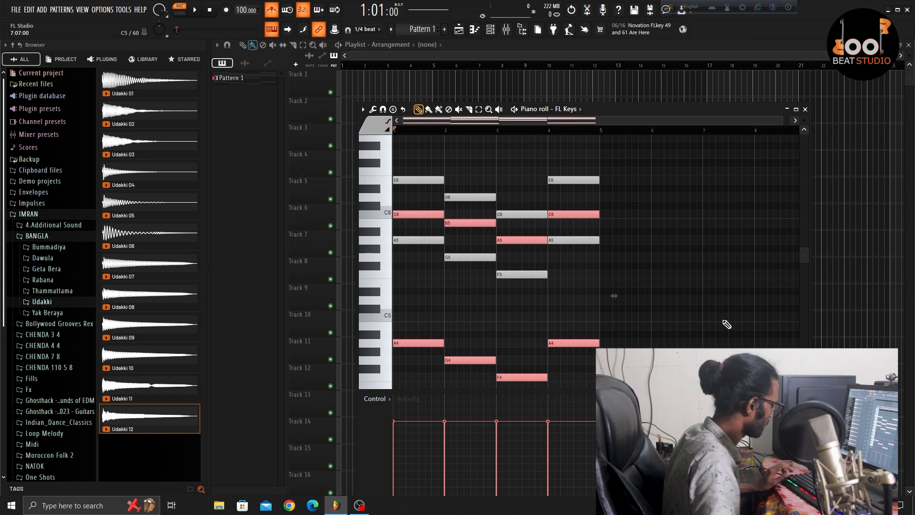
{"action": "key", "text": "ctrl+z"}
{"action": "key", "text": "ctrl+z"}
{"action": "key", "text": "ctrl+z"}
{"action": "key", "text": "ctrl+z"}
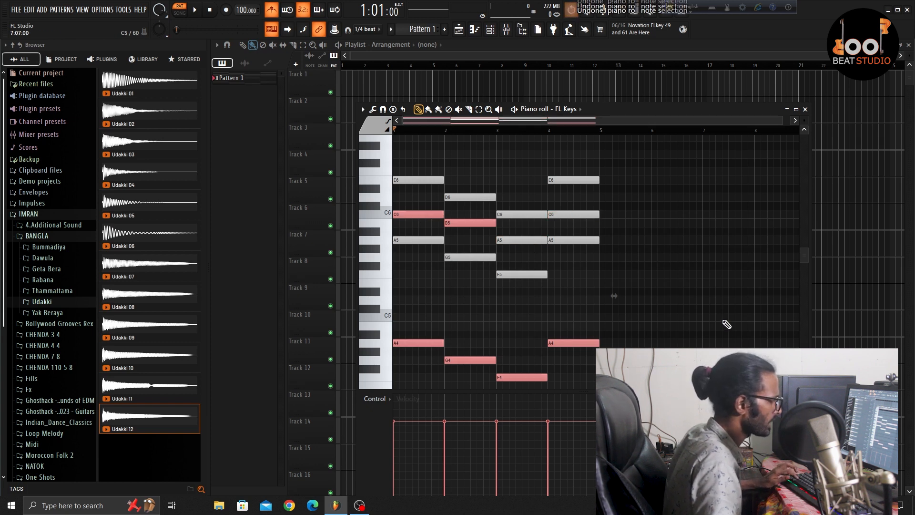
{"action": "key", "text": "ctrl+z"}
{"action": "key", "text": "ctrl+z"}
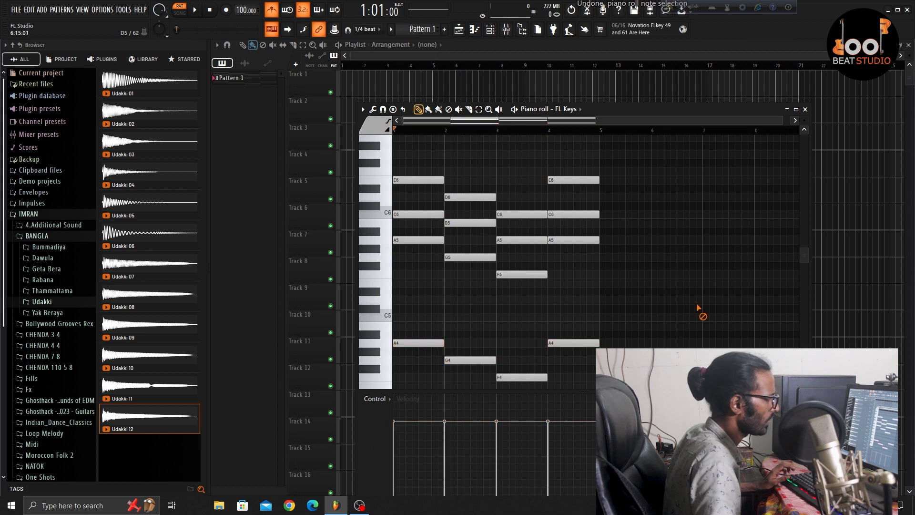
- Duplicate the middle notes of the four chords one octave up, giving C7, B6, A6 and C7
{"action": "left_click", "coordinate": [427, 213]}
{"action": "left_click", "coordinate": [471, 222], "text": "shift"}
{"action": "left_click", "coordinate": [541, 240], "text": "shift"}
{"action": "left_click", "coordinate": [582, 214], "text": "shift"}
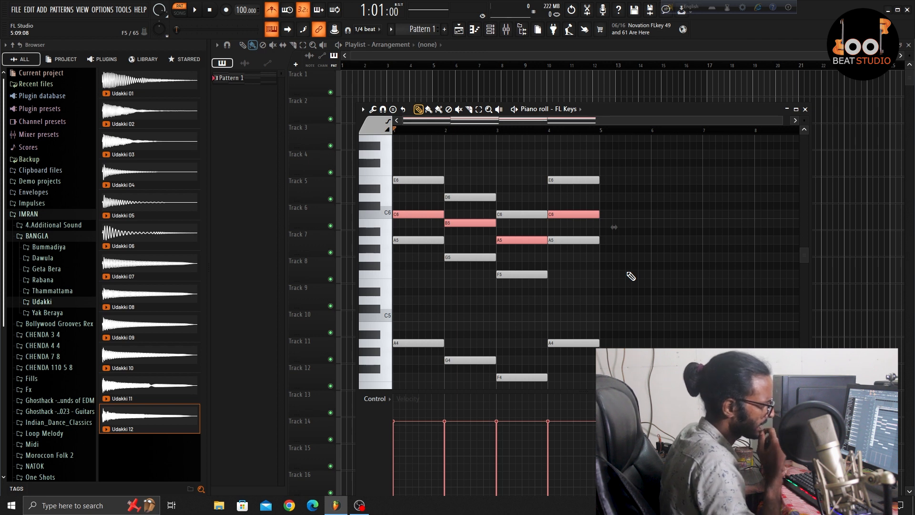
{"action": "key", "text": "ctrl+Up"}
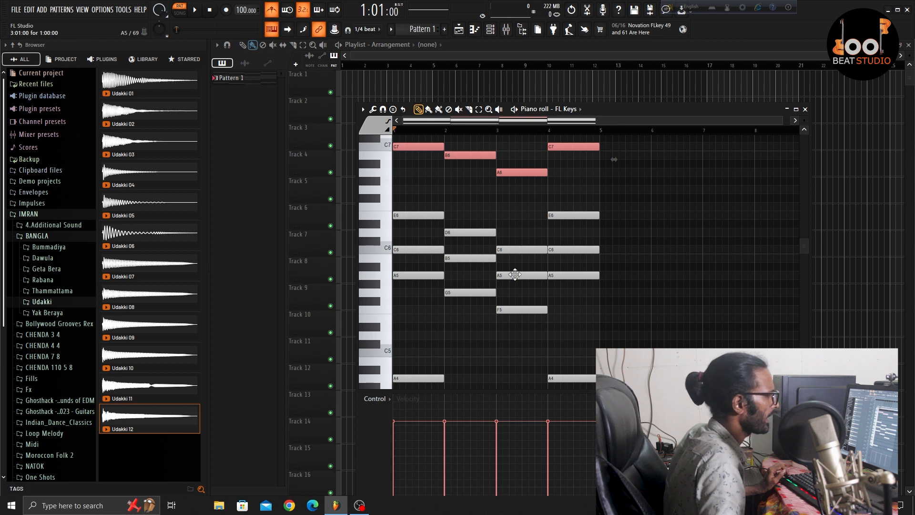
- Duplicate the fifths E6, D6, C6 and E6 of the four chords one octave down
{"action": "left_click", "coordinate": [430, 192], "text": "ctrl"}
{"action": "left_click_drag", "start_coordinate": [429, 183], "coordinate": [430, 223]}
{"action": "left_click_drag", "start_coordinate": [475, 206], "coordinate": [478, 241]}
{"action": "left_click_drag", "start_coordinate": [529, 231], "coordinate": [526, 259]}
{"action": "left_click_drag", "start_coordinate": [584, 187], "coordinate": [590, 224]}
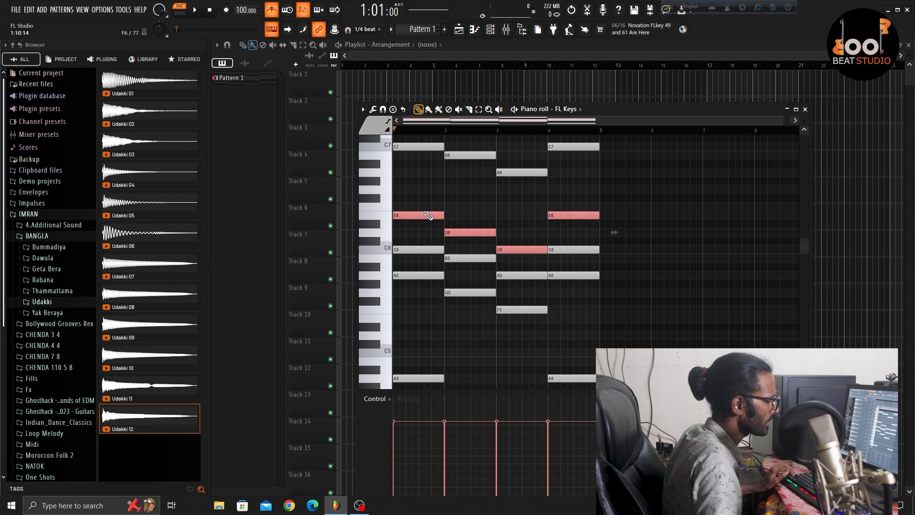
{"action": "scroll", "coordinate": [491, 211], "scroll_direction": "down", "scroll_amount": 4}
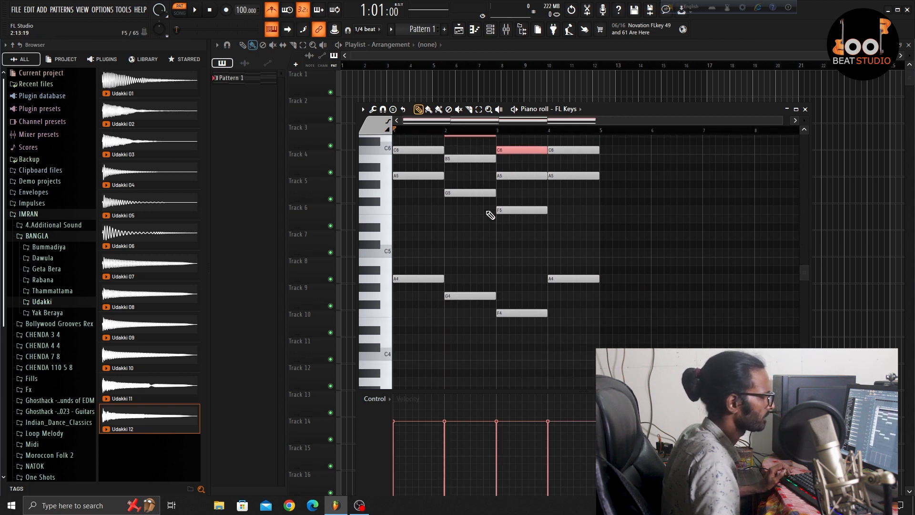
{"action": "key", "text": "ctrl+Down"}
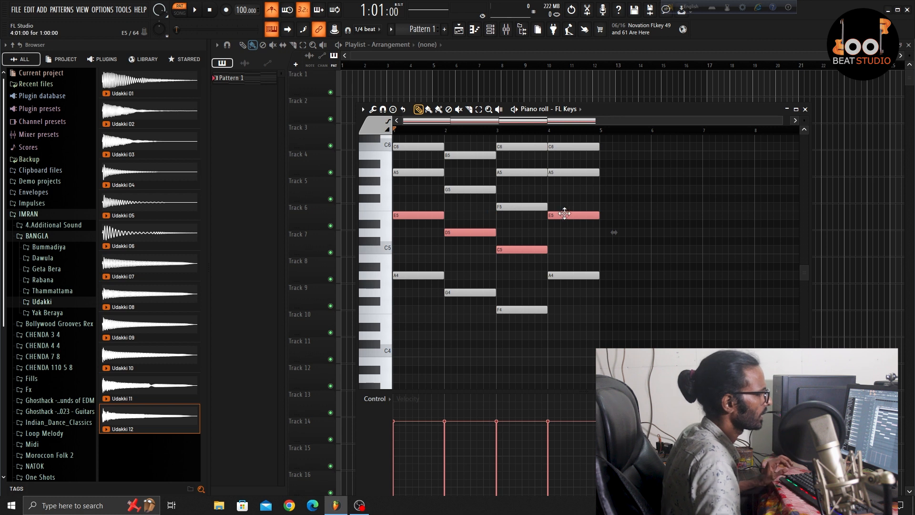
- Play back the full chord progression and place a Pattern 1 clip at bar 1 on Track 1 of the playlist
{"action": "scroll", "coordinate": [595, 208], "scroll_direction": "up", "scroll_amount": 3}
{"action": "scroll", "coordinate": [734, 280], "scroll_direction": "up", "scroll_amount": 1}
{"action": "key", "text": "space"}
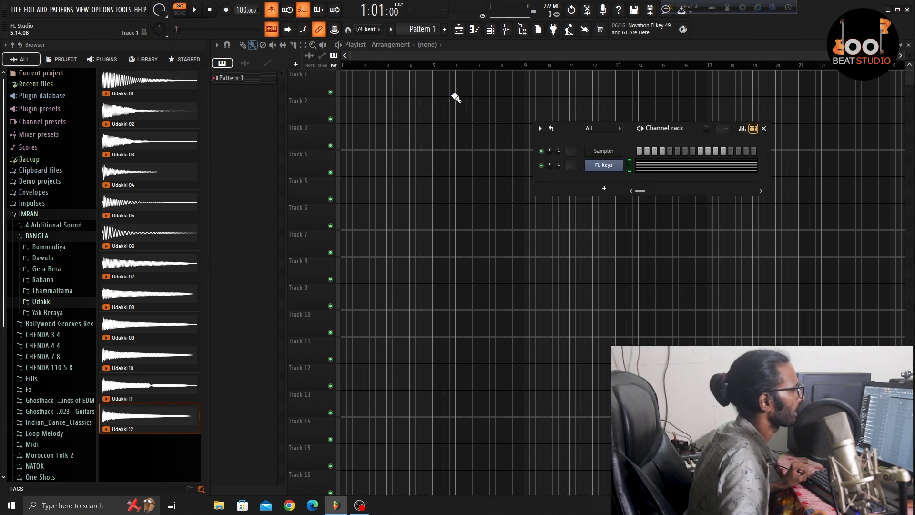
{"action": "left_click", "coordinate": [455, 94]}
{"action": "left_click_drag", "start_coordinate": [493, 90], "coordinate": [276, 87]}
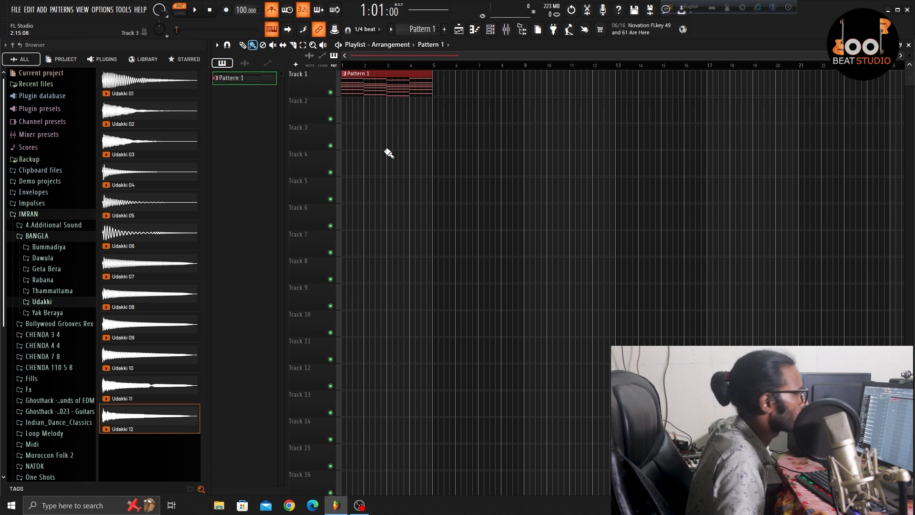
- Add a Kontakt instrument track, load Strummed Acoustic 2 - 12-String into it and close the Kontakt window
{"action": "left_click", "coordinate": [296, 64]}
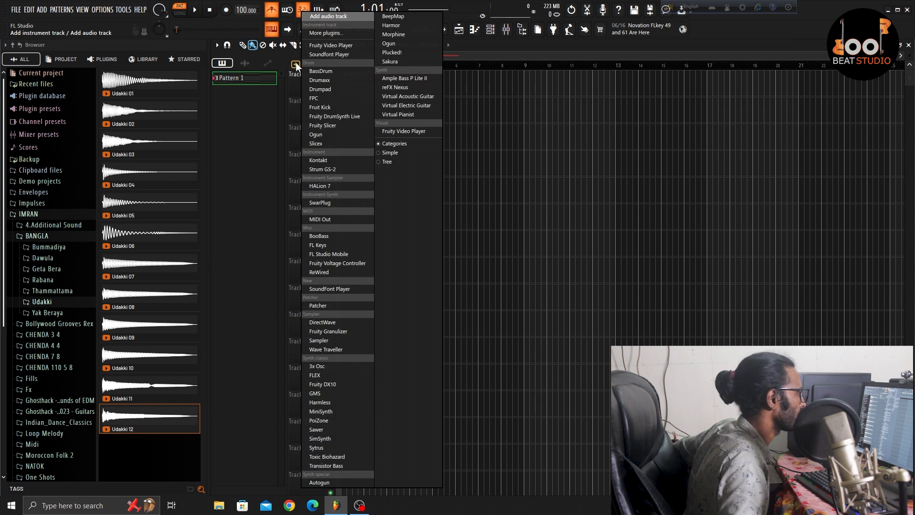
{"action": "left_click", "coordinate": [341, 159]}
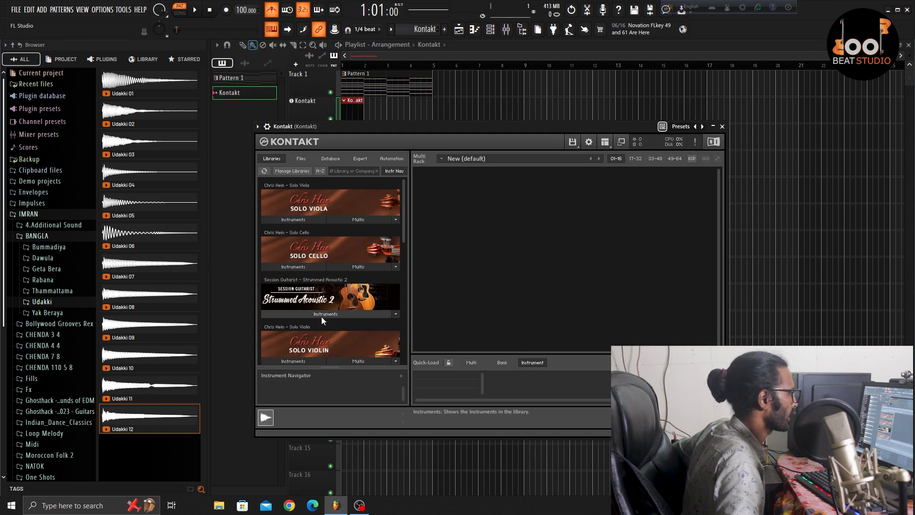
{"action": "scroll", "coordinate": [355, 272], "scroll_direction": "down", "scroll_amount": 2}
{"action": "scroll", "coordinate": [362, 250], "scroll_direction": "down", "scroll_amount": 4}
{"action": "scroll", "coordinate": [361, 250], "scroll_direction": "up", "scroll_amount": 5}
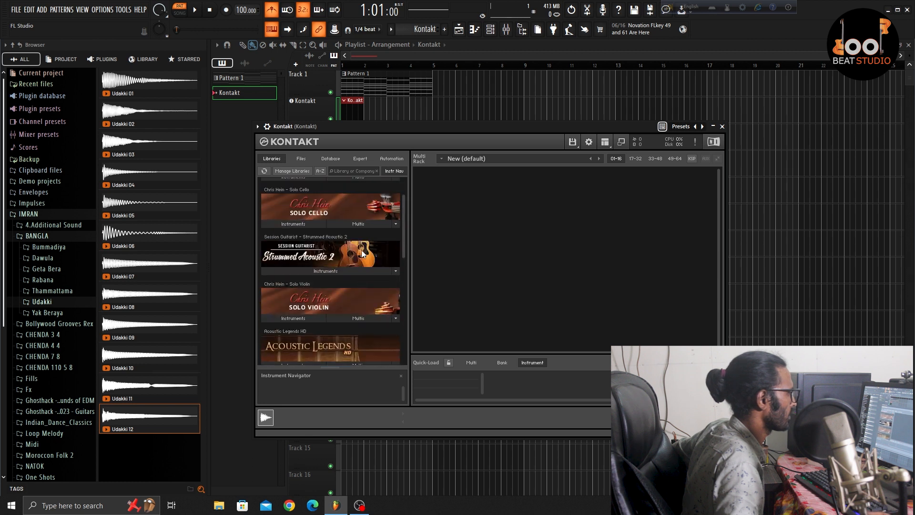
{"action": "left_click", "coordinate": [335, 271]}
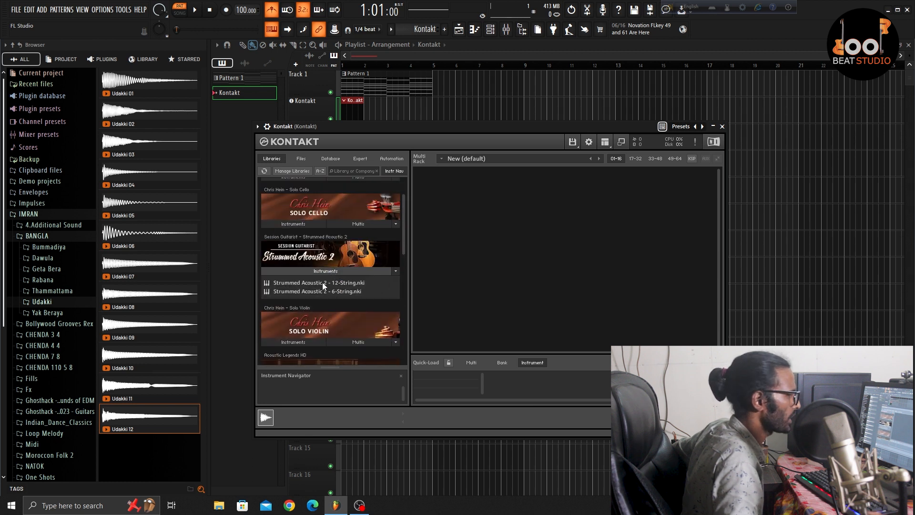
{"action": "left_click_drag", "start_coordinate": [319, 282], "coordinate": [496, 274]}
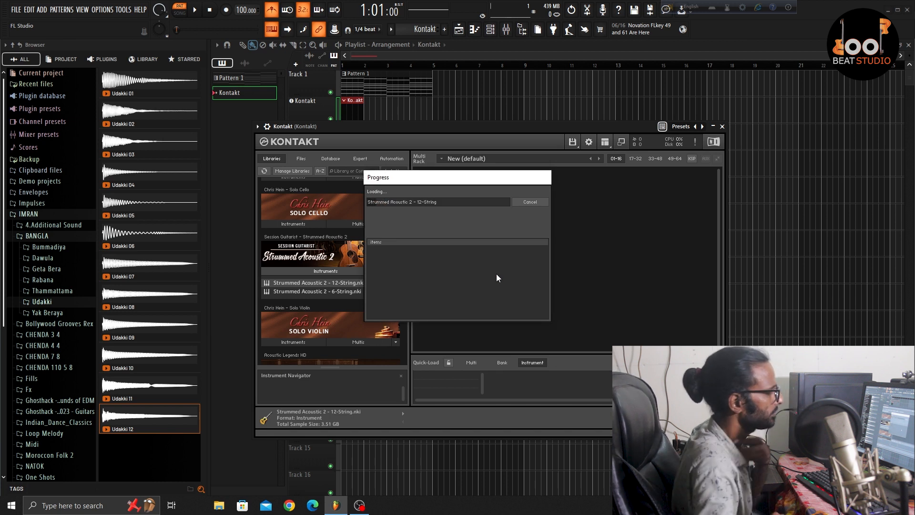
{"action": "left_click", "coordinate": [722, 127]}
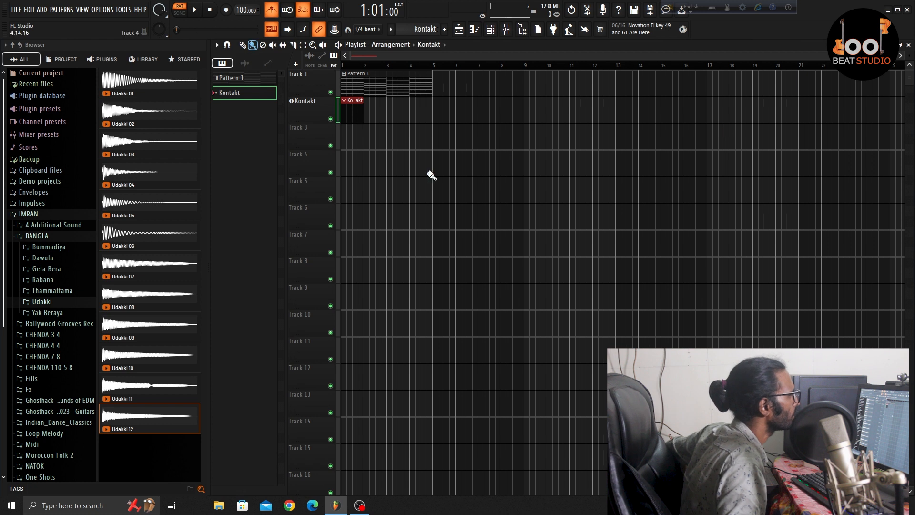
- Copy all chord notes of Pattern 1 from the FL Keys piano roll into the Kontakt pattern's piano roll
{"action": "double_click", "coordinate": [377, 93]}
{"action": "scroll", "coordinate": [591, 196], "scroll_direction": "up", "scroll_amount": 2}
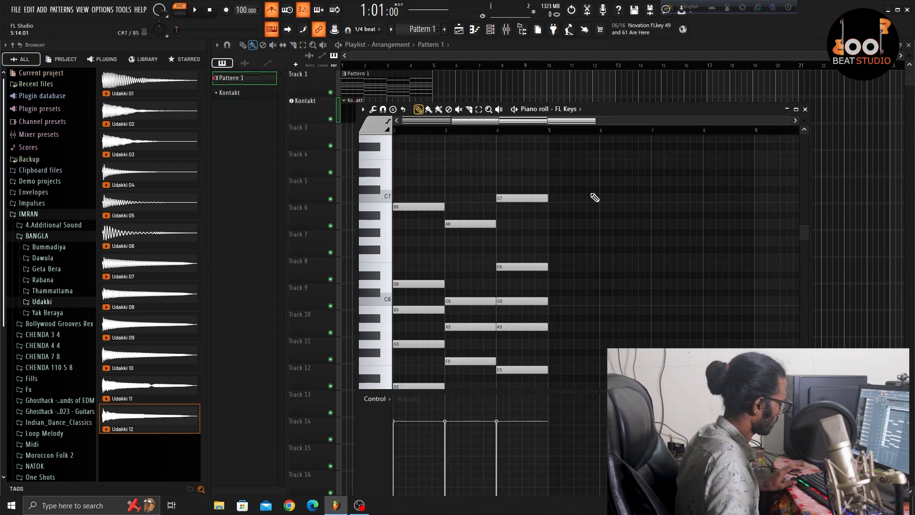
{"action": "key", "text": "ctrl+a"}
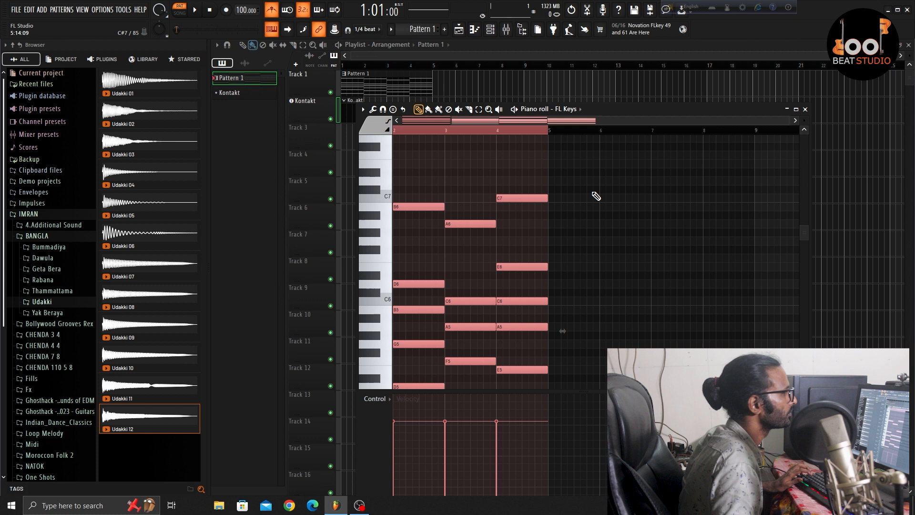
{"action": "left_click", "coordinate": [805, 109]}
{"action": "double_click", "coordinate": [357, 112]}
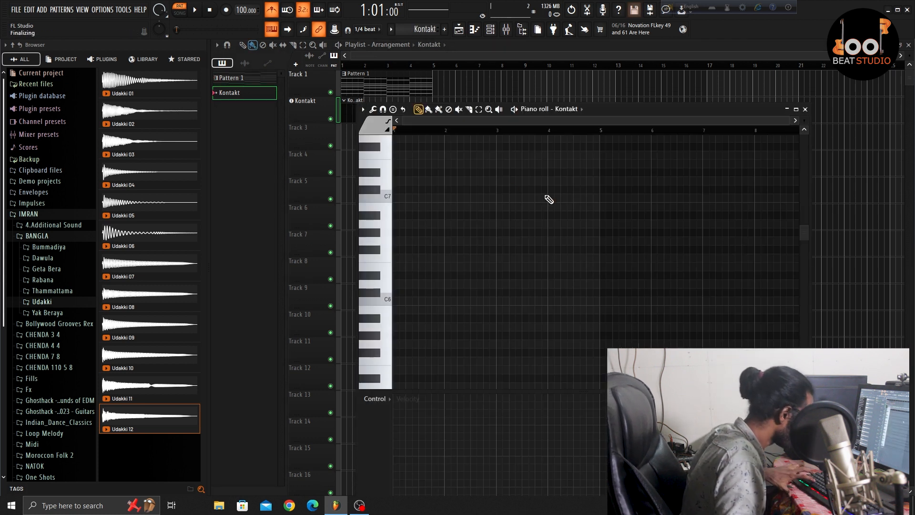
{"action": "key", "text": "ctrl+v"}
{"action": "left_click", "coordinate": [806, 109]}
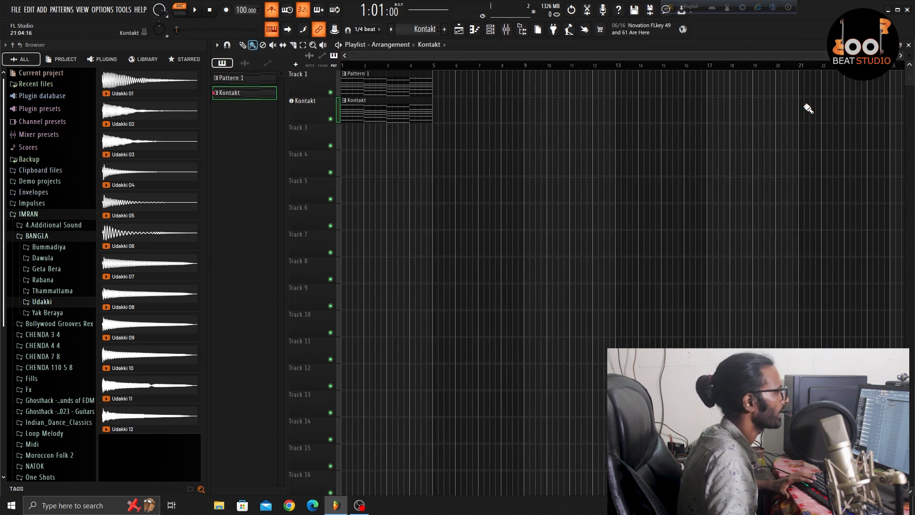
- Color the Kontakt playlist track lime green, #22BB11
{"action": "right_click", "coordinate": [304, 103]}
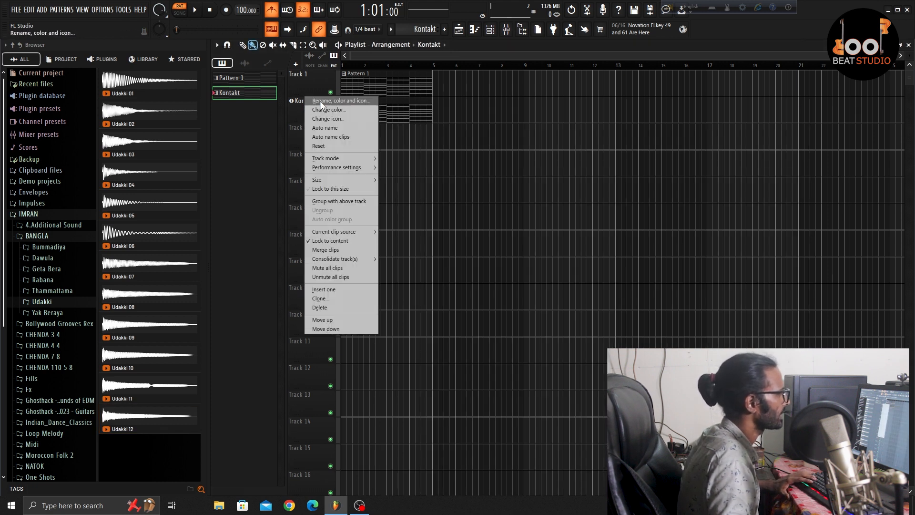
{"action": "left_click", "coordinate": [351, 110]}
{"action": "left_click", "coordinate": [451, 187]}
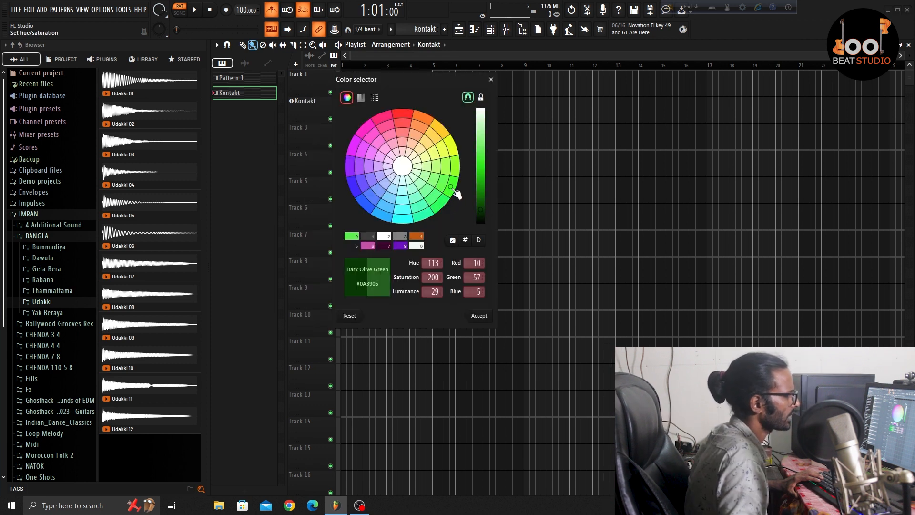
{"action": "left_click_drag", "start_coordinate": [480, 207], "coordinate": [481, 178]}
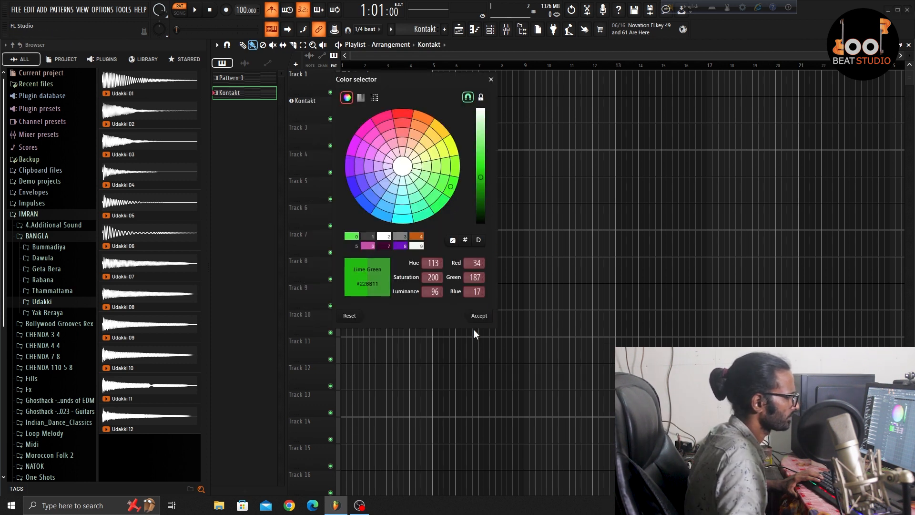
{"action": "left_click", "coordinate": [479, 316]}
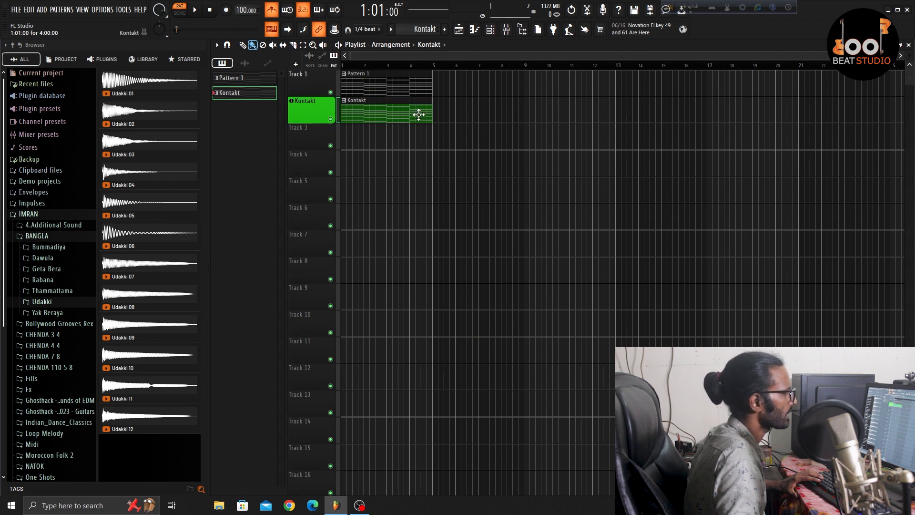
- Color playlist Track 1 cornflower blue, #1D98EA
{"action": "right_click", "coordinate": [299, 75]}
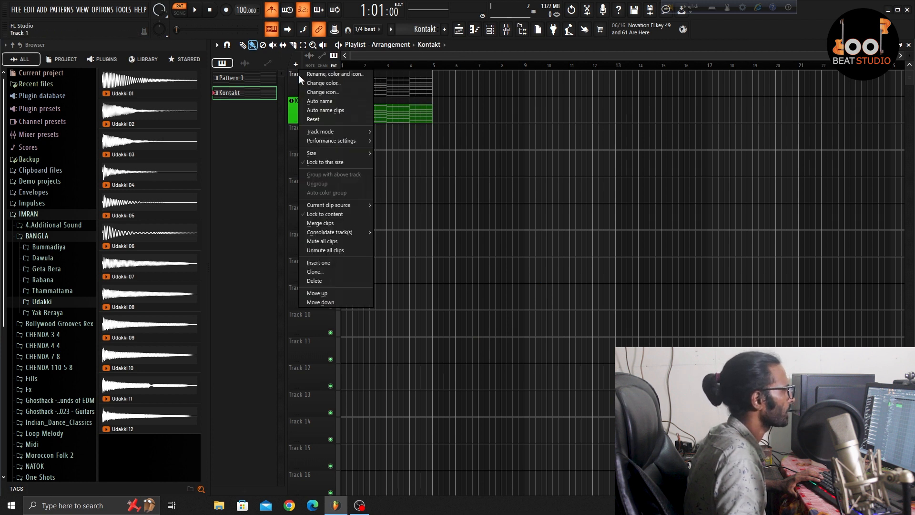
{"action": "left_click", "coordinate": [339, 87]}
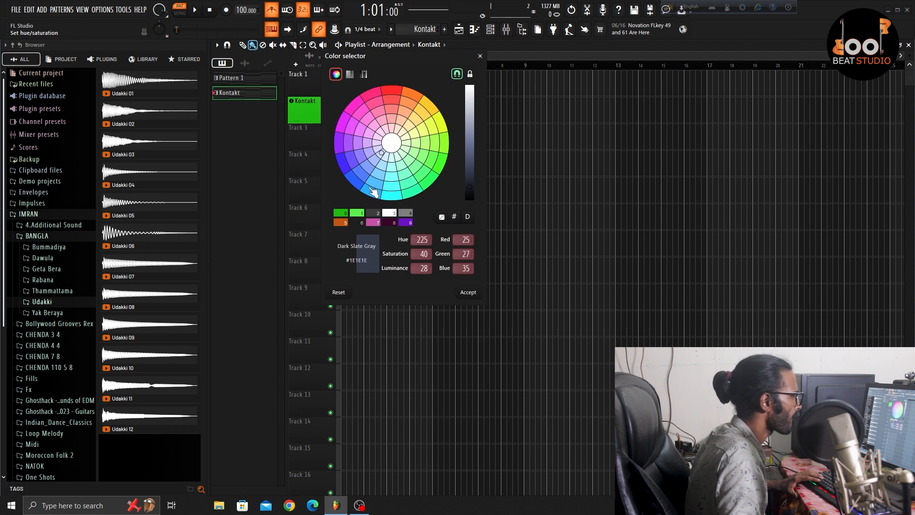
{"action": "left_click", "coordinate": [371, 191]}
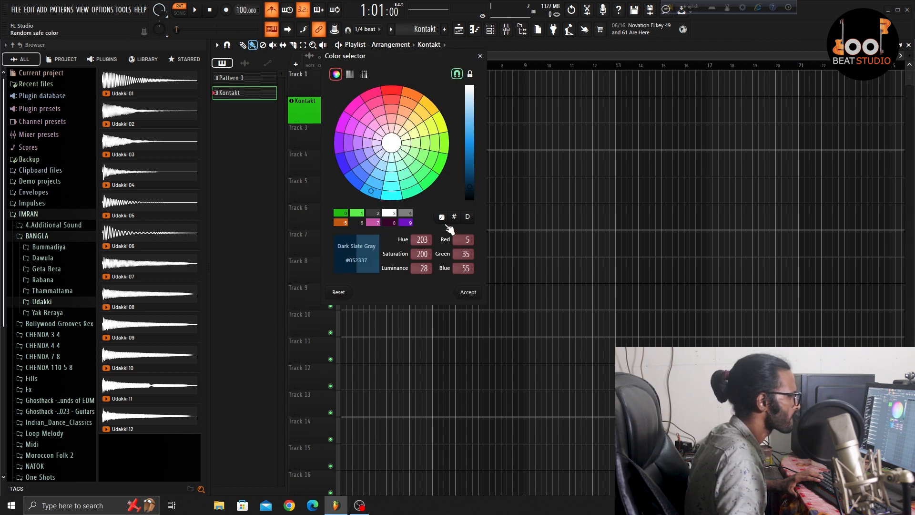
{"action": "left_click", "coordinate": [470, 141]}
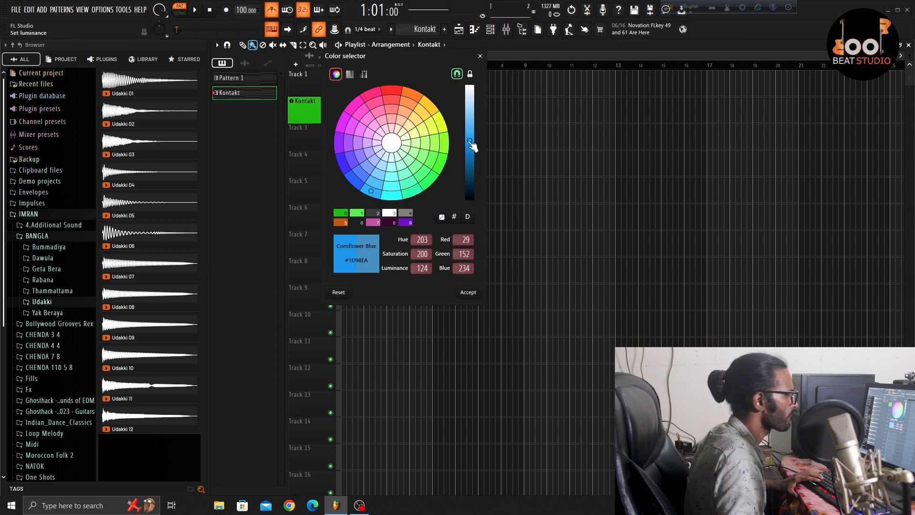
{"action": "left_click", "coordinate": [469, 293]}
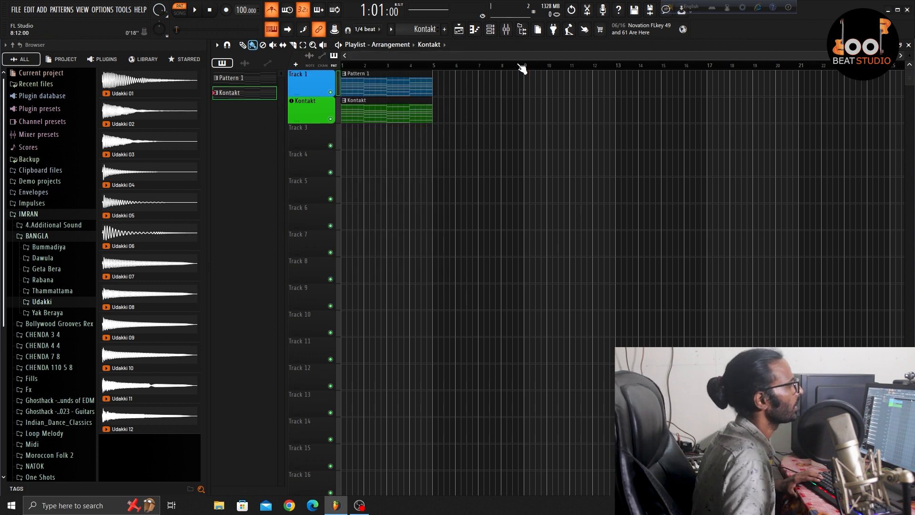
- Route the FL Keys channel to mixer track Insert 2 and play back the arrangement in song mode
{"action": "left_click", "coordinate": [513, 31]}
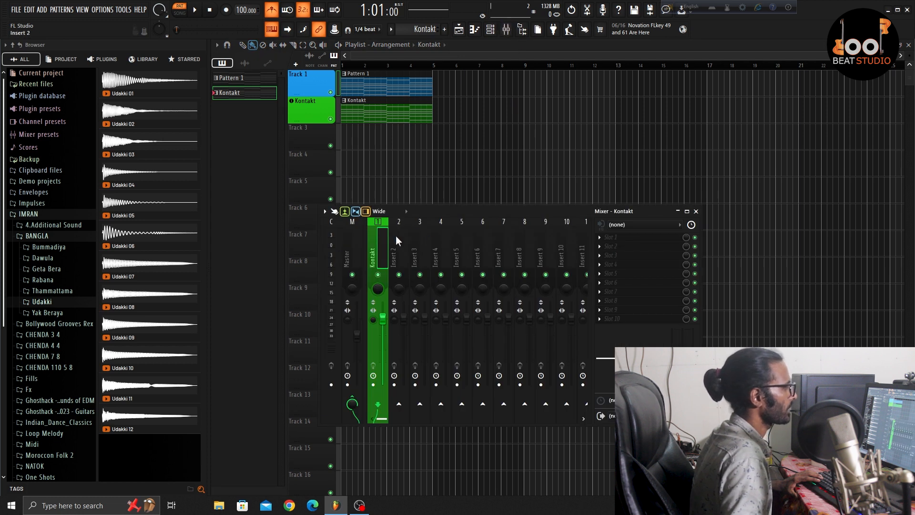
{"action": "left_click", "coordinate": [496, 32]}
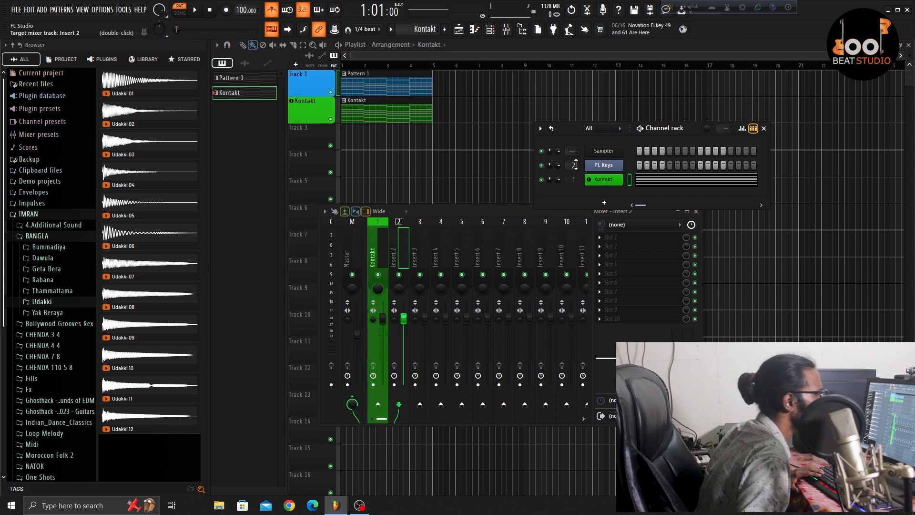
{"action": "left_click", "coordinate": [764, 129]}
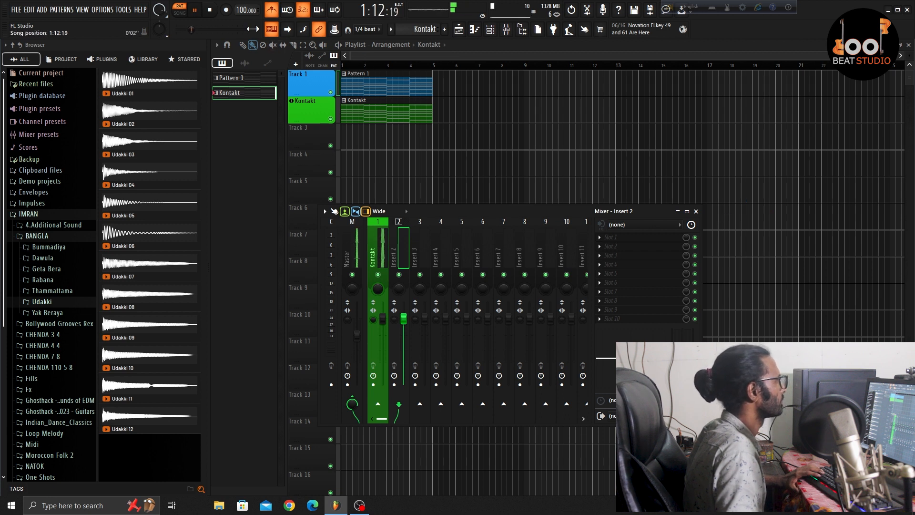
{"action": "left_click", "coordinate": [188, 13]}
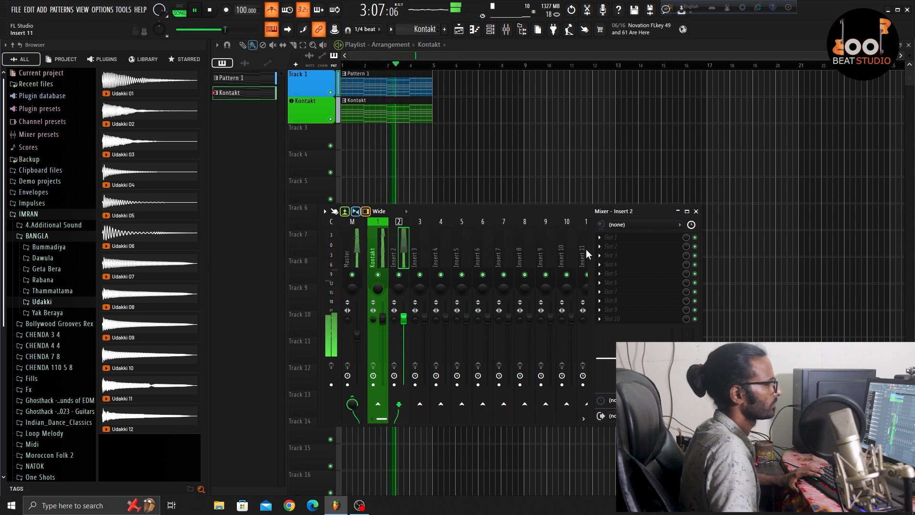
{"action": "key", "text": "space"}
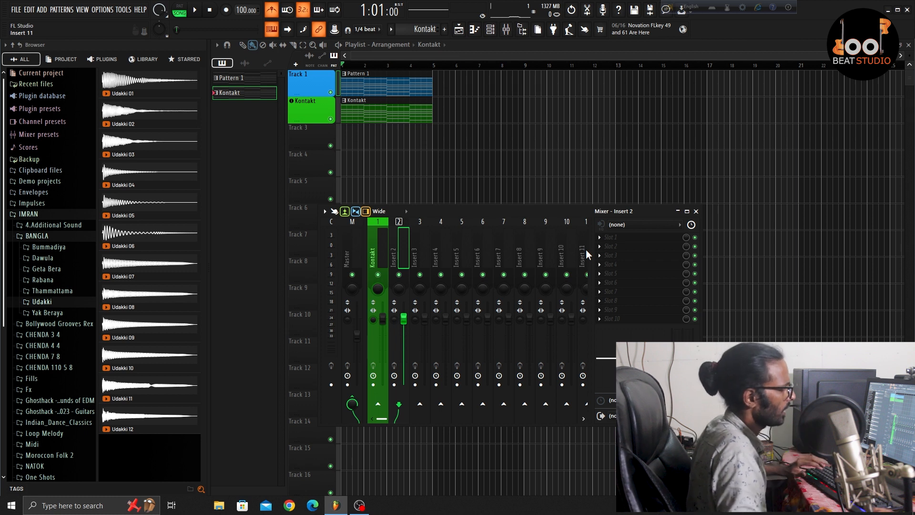
- Load Pro-Q 3 into the first effect slot of the Kontakt mixer track and close its window
{"action": "left_click", "coordinate": [384, 237]}
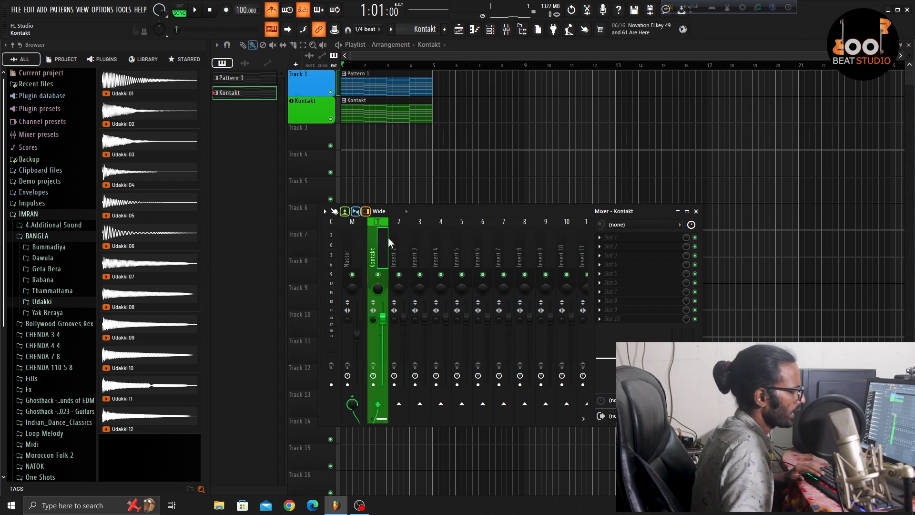
{"action": "left_click", "coordinate": [601, 237]}
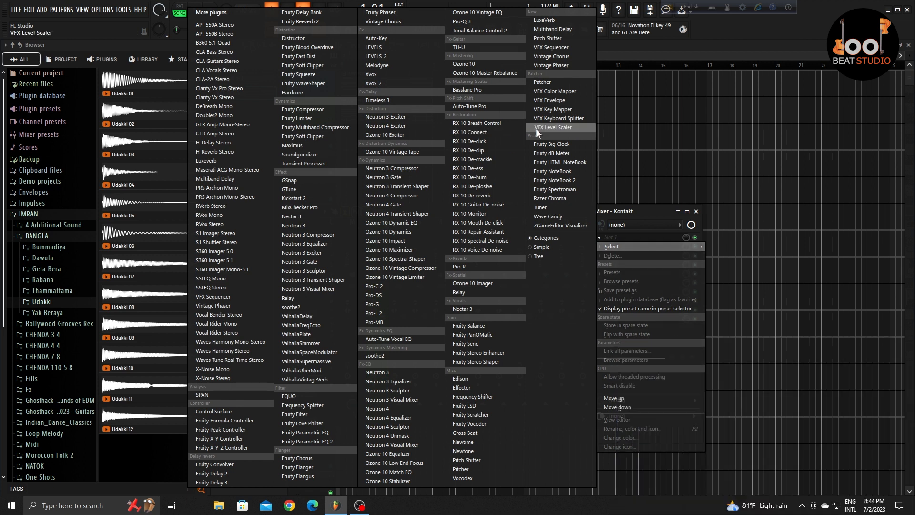
{"action": "left_click", "coordinate": [474, 21]}
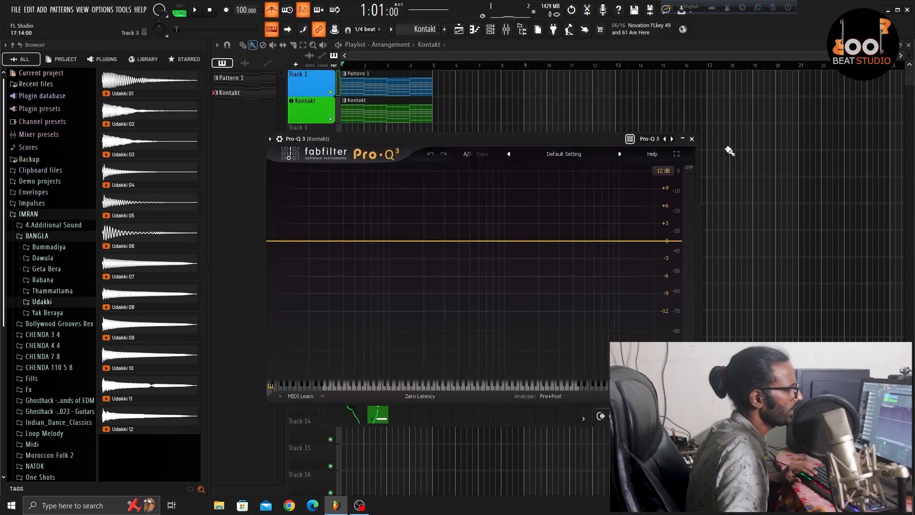
{"action": "left_click", "coordinate": [691, 139]}
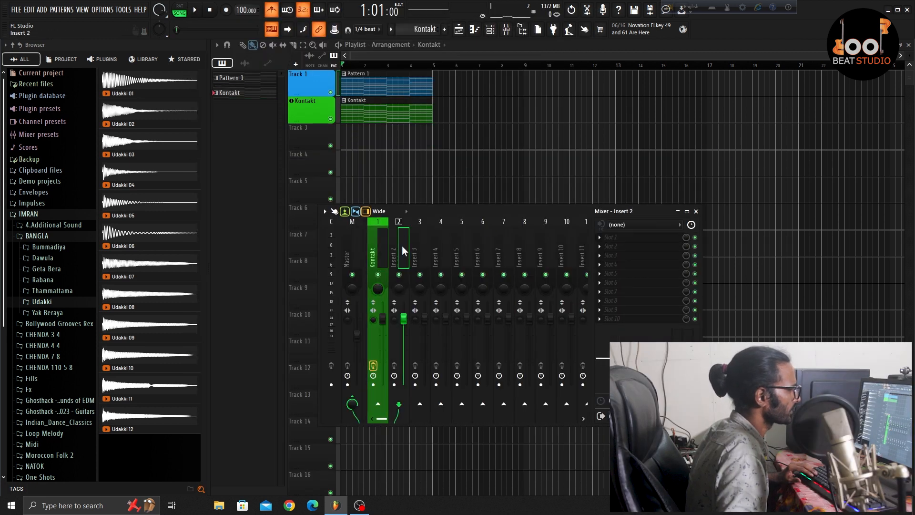
- Load Pro-Q 3 into the first effect slot of mixer track Insert 2 and close its window
{"action": "left_click", "coordinate": [600, 237]}
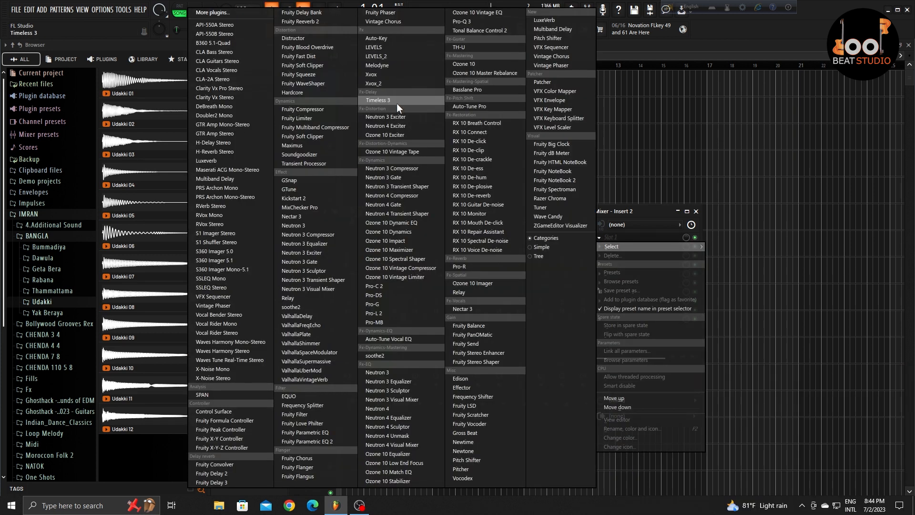
{"action": "left_click", "coordinate": [482, 20]}
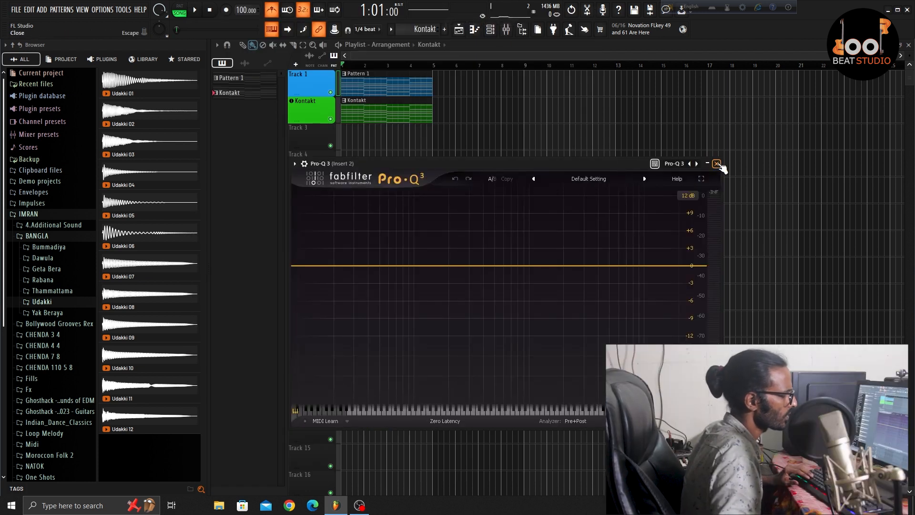
{"action": "left_click", "coordinate": [716, 164]}
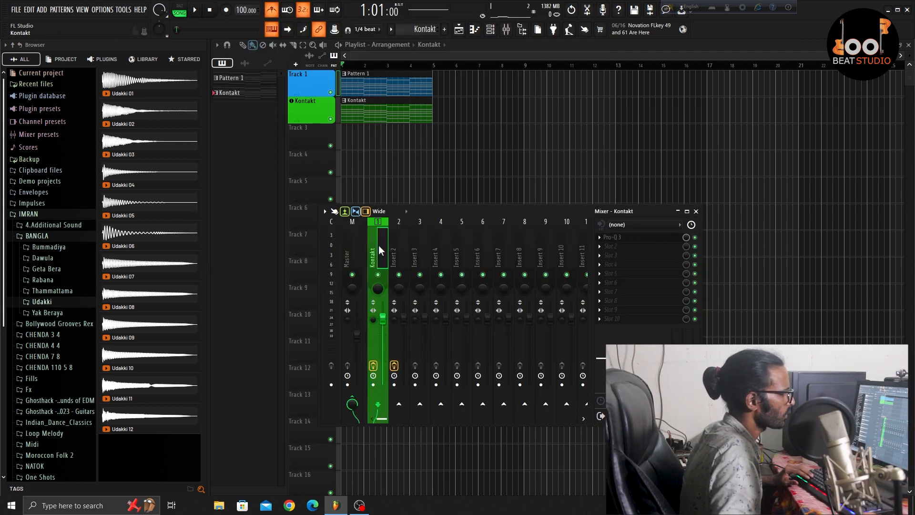
- Solo the Kontakt mixer track and open its Pro-Q 3 equalizer during song playback
{"action": "right_click", "coordinate": [378, 274]}
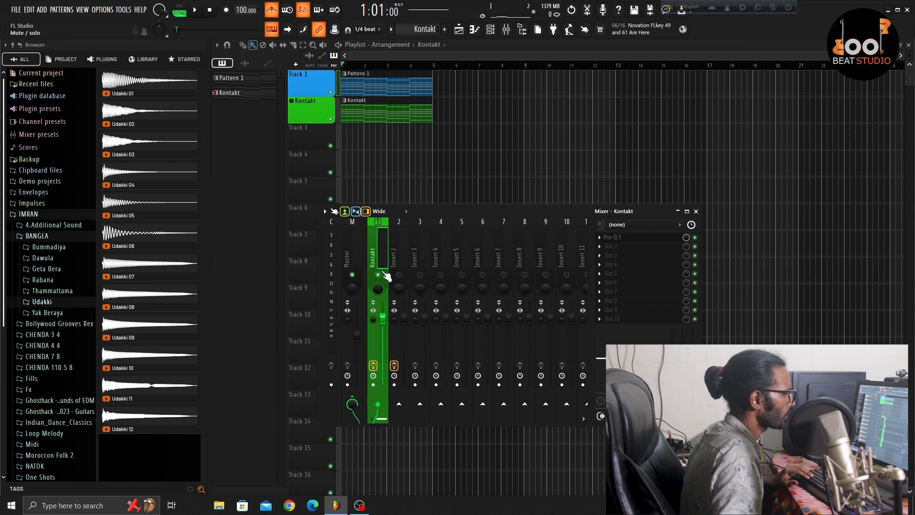
{"action": "left_click", "coordinate": [628, 237]}
{"action": "key", "text": "space"}
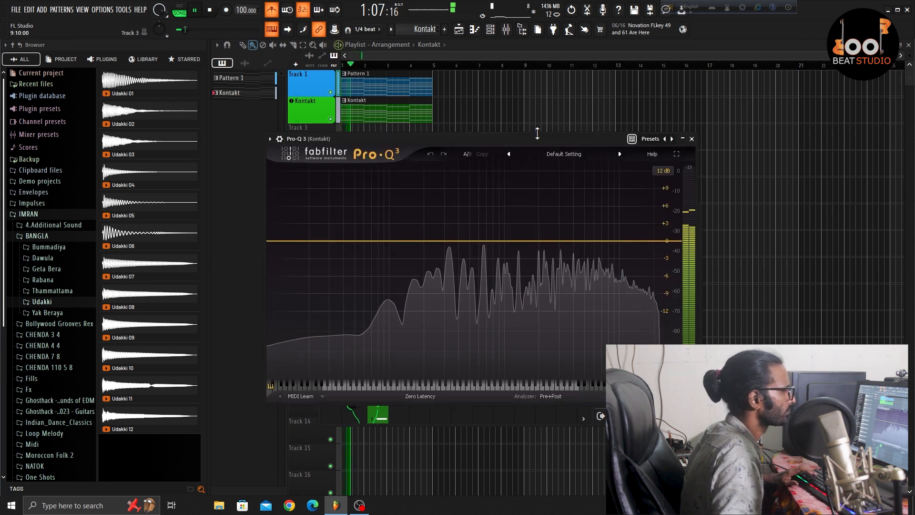
{"action": "left_click_drag", "start_coordinate": [540, 139], "coordinate": [616, 96]}
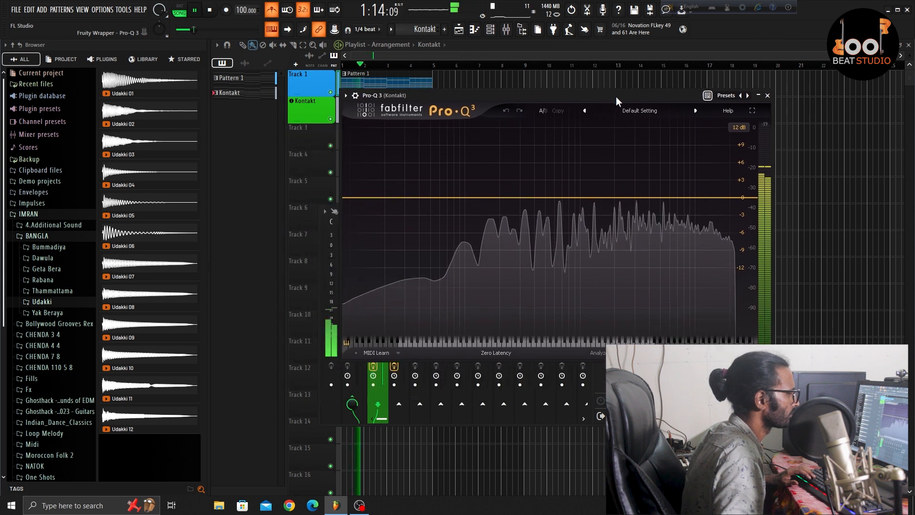
- Add a 48 dB/oct low cut at about 114 Hz in the Kontakt track's Pro-Q 3
{"action": "left_click", "coordinate": [363, 198]}
{"action": "scroll", "coordinate": [364, 198], "scroll_direction": "up", "scroll_amount": 1}
{"action": "left_click", "coordinate": [388, 162]}
{"action": "left_click_drag", "start_coordinate": [386, 162], "coordinate": [497, 213]}
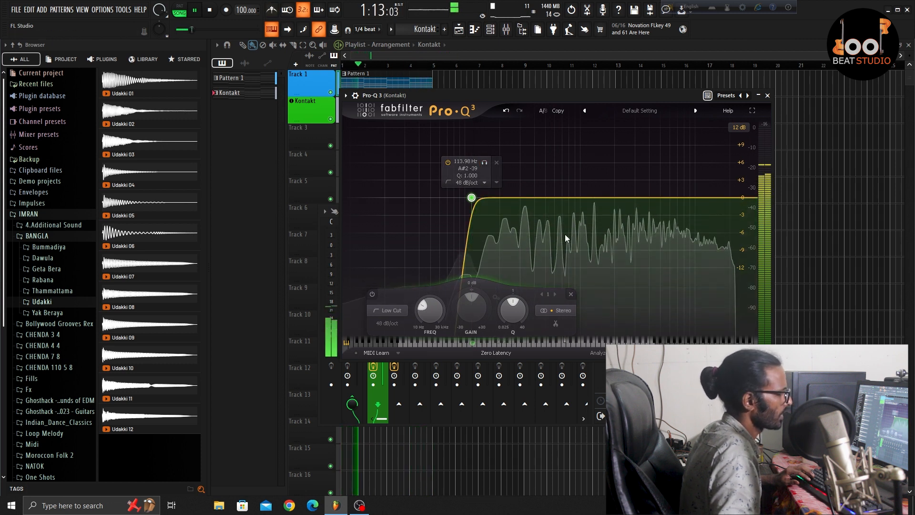
- Play back the soloed Kontakt guitar through its low cut and close the Pro-Q 3 window
{"action": "key", "text": "space"}
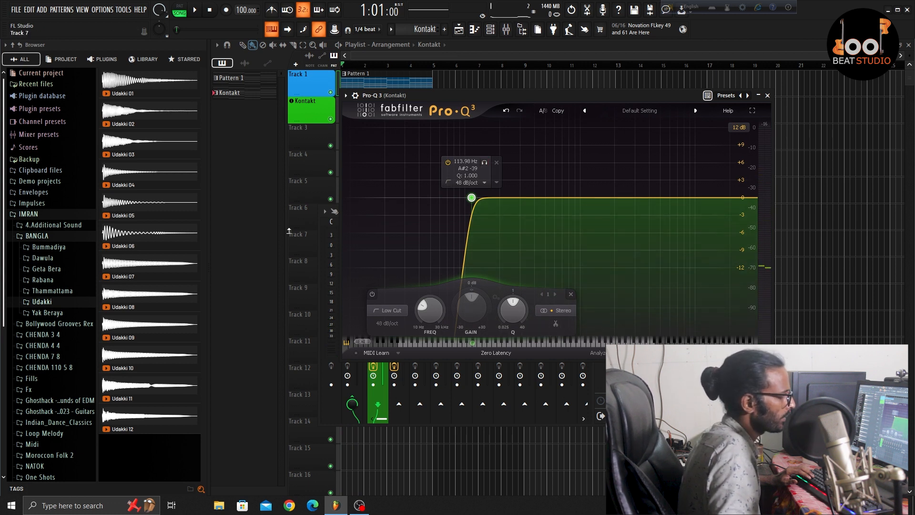
{"action": "key", "text": "space"}
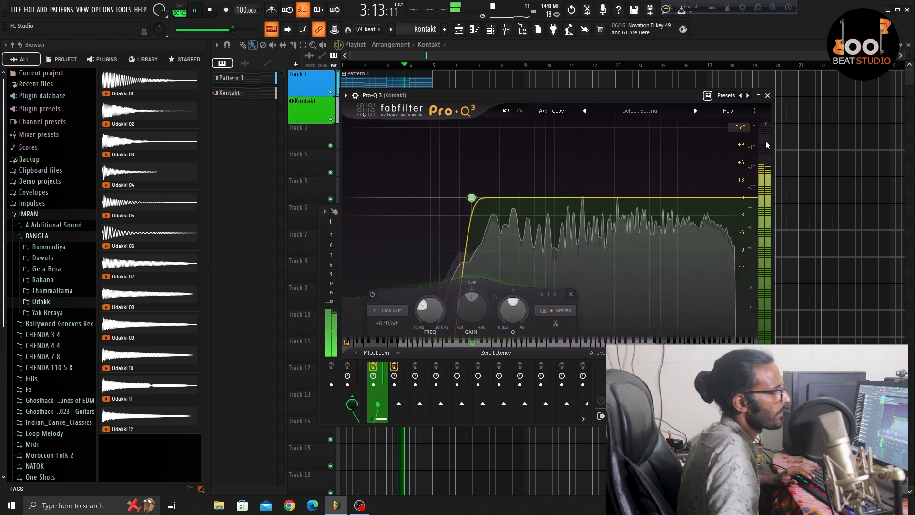
{"action": "key", "text": "space"}
{"action": "left_click", "coordinate": [767, 96]}
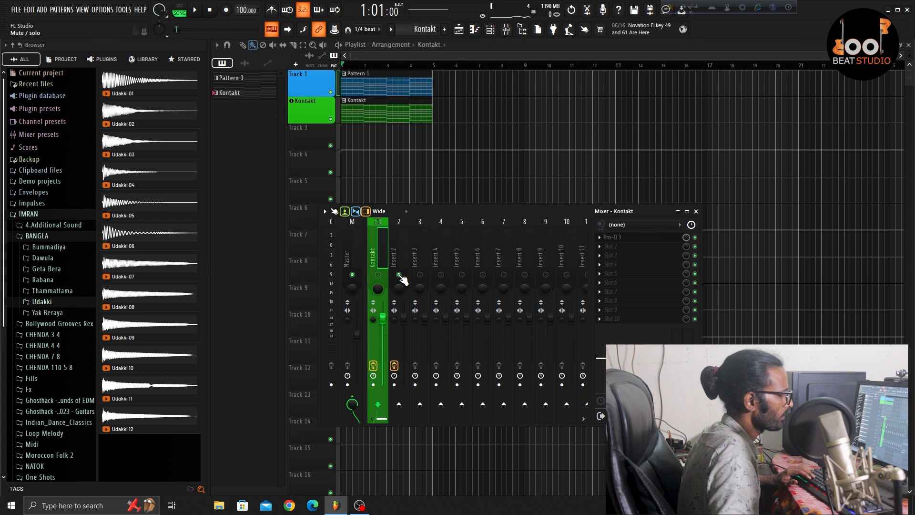
- Solo mixer track Insert 2 and add a 96 dB/oct low cut at about 110 Hz in its Pro-Q 3
{"action": "left_click", "coordinate": [617, 241]}
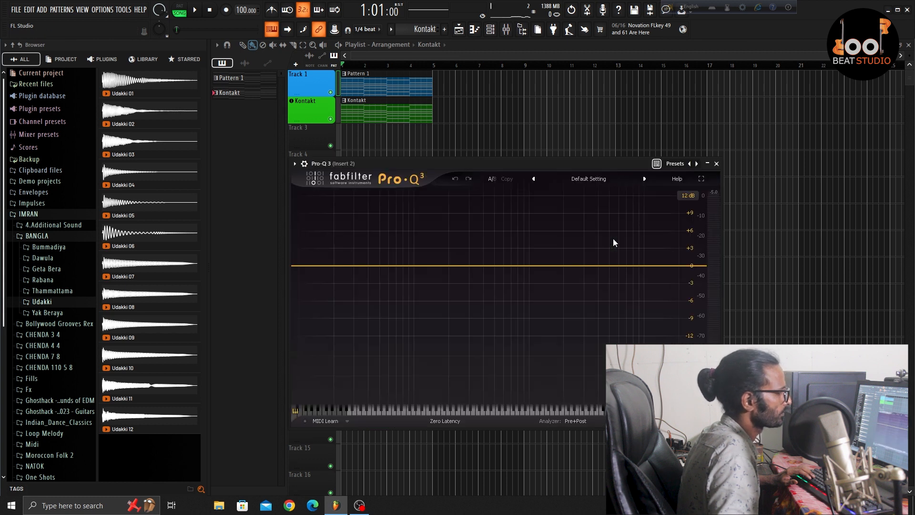
{"action": "left_click", "coordinate": [311, 266]}
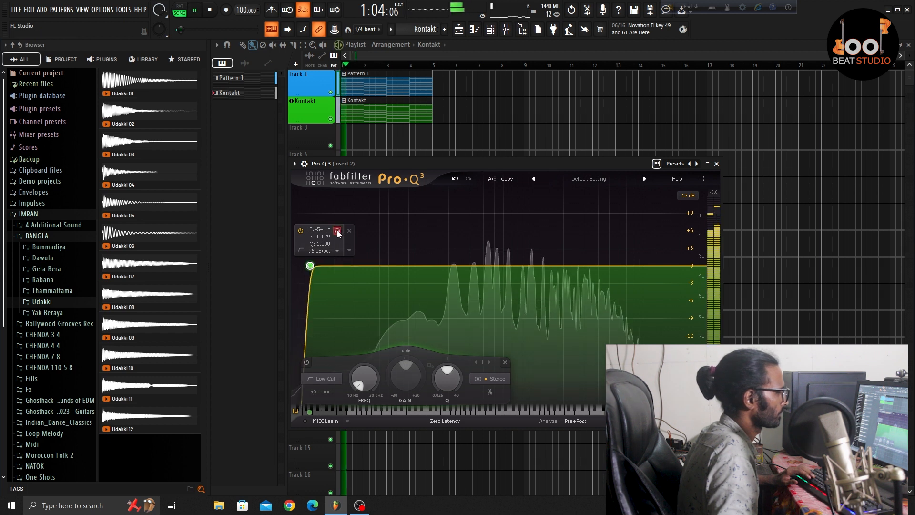
{"action": "left_click_drag", "start_coordinate": [342, 230], "coordinate": [448, 270]}
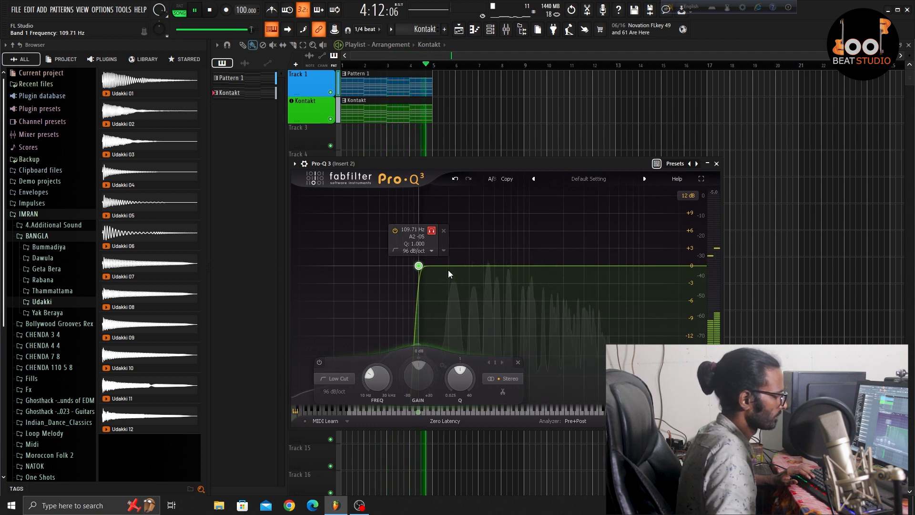
- Raise Insert 2's low cut to about 145 Hz while auditioning it in playback
{"action": "left_click_drag", "start_coordinate": [448, 270], "coordinate": [448, 269]}
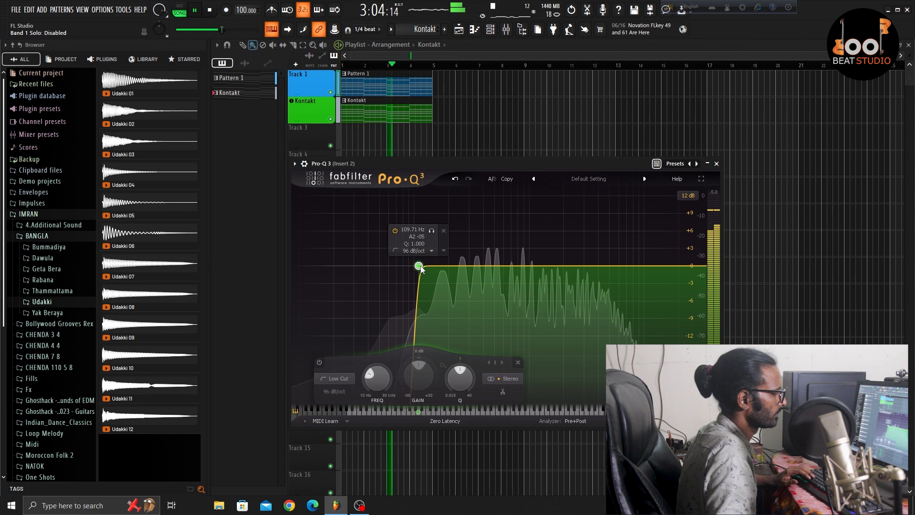
{"action": "left_click_drag", "start_coordinate": [419, 265], "coordinate": [433, 268]}
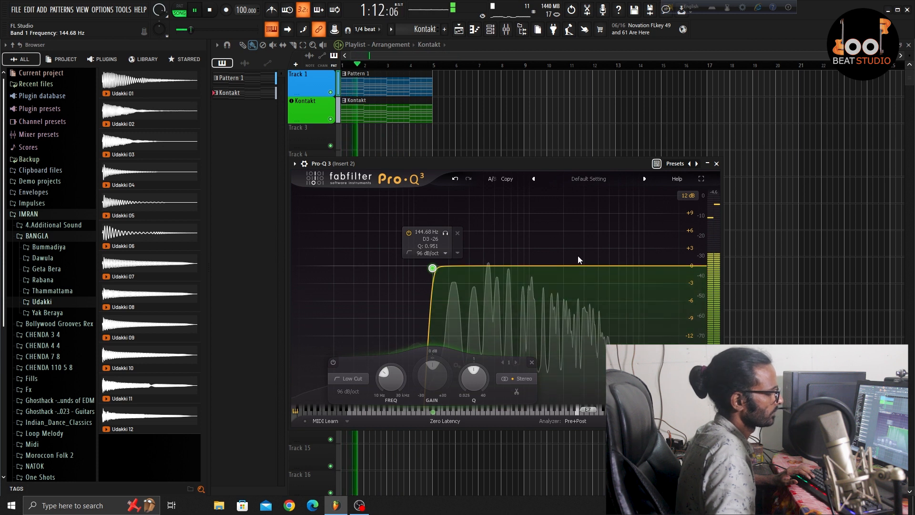
{"action": "key", "text": "space"}
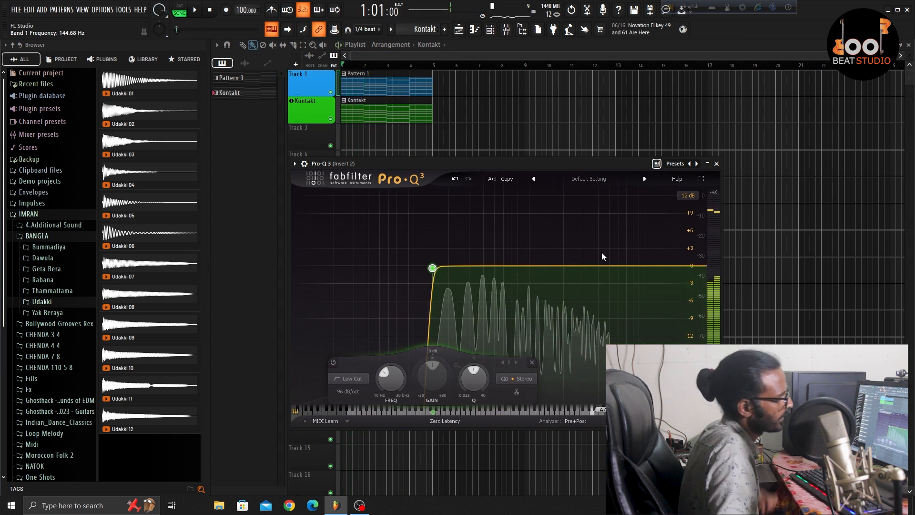
- Add a 96 dB/oct high cut to Insert 2's Pro-Q 3 and lower it to about 5.87 kHz while auditioning the band soloed
{"action": "left_click", "coordinate": [683, 266]}
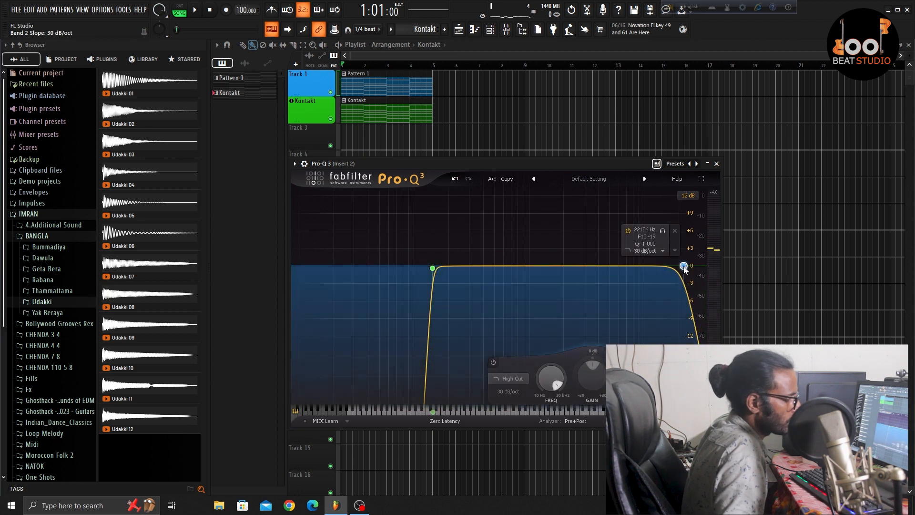
{"action": "key", "text": "space"}
{"action": "left_click", "coordinate": [663, 231]}
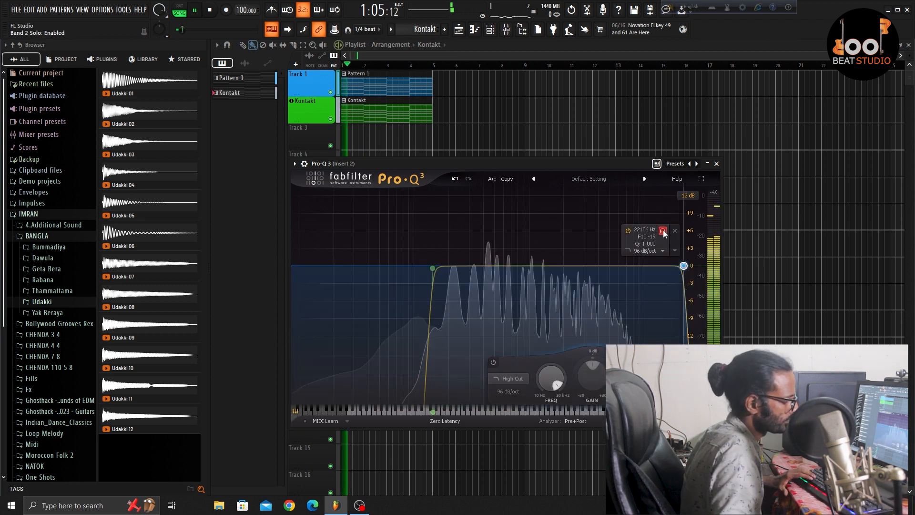
{"action": "left_click_drag", "start_coordinate": [661, 232], "coordinate": [653, 240]}
{"action": "key", "text": "space"}
{"action": "key", "text": "space"}
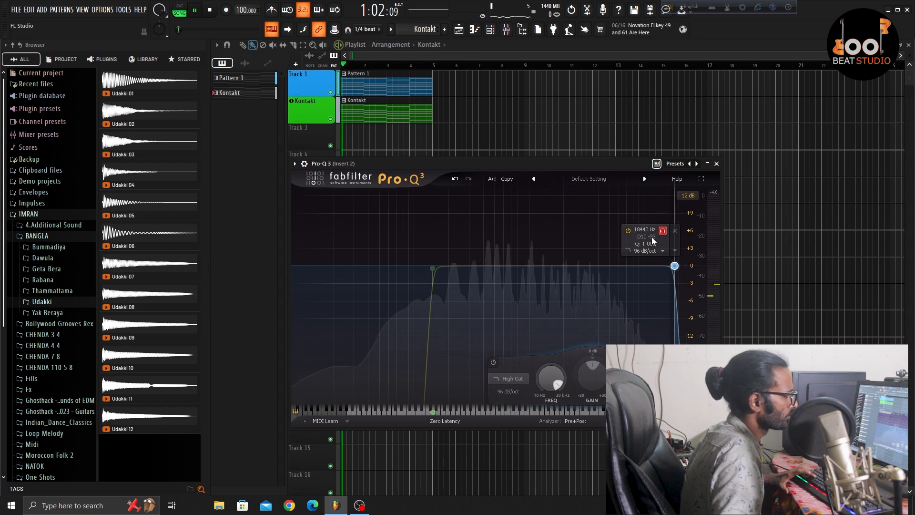
{"action": "left_click_drag", "start_coordinate": [653, 241], "coordinate": [593, 251]}
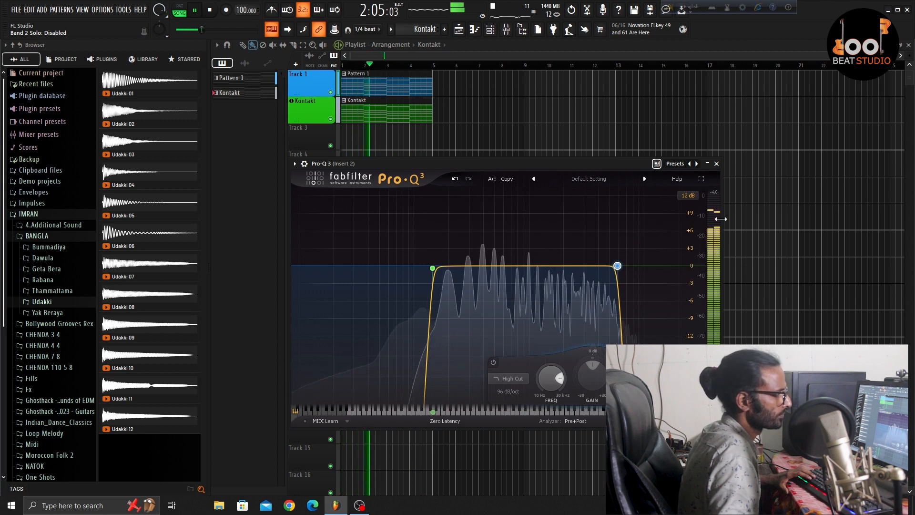
- Close Insert 2's Pro-Q 3 and play back the arrangement from the mixer to hear both instruments
{"action": "left_click", "coordinate": [717, 164]}
{"action": "key", "text": "space"}
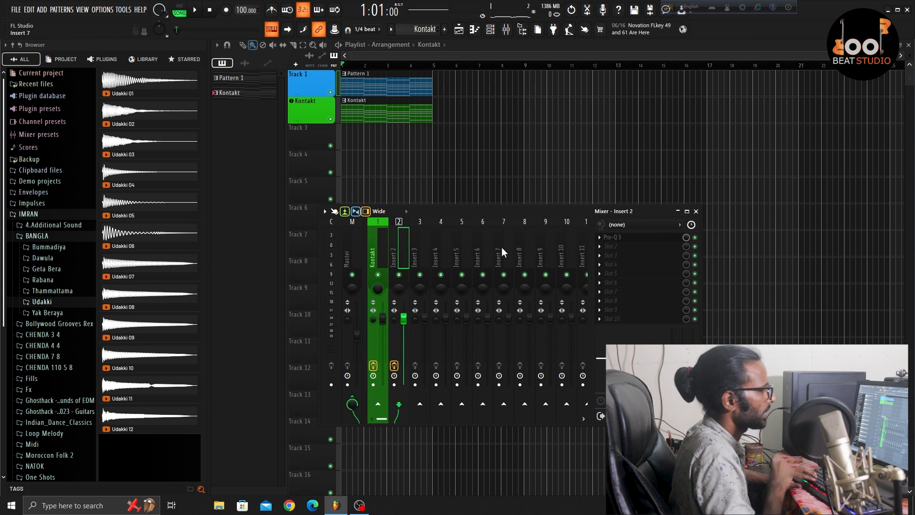
{"action": "key", "text": "space"}
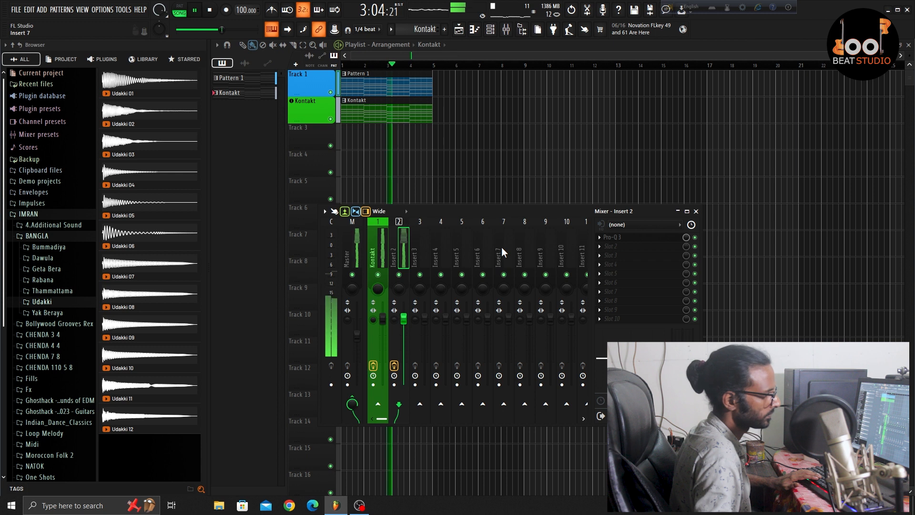
{"action": "key", "text": "space"}
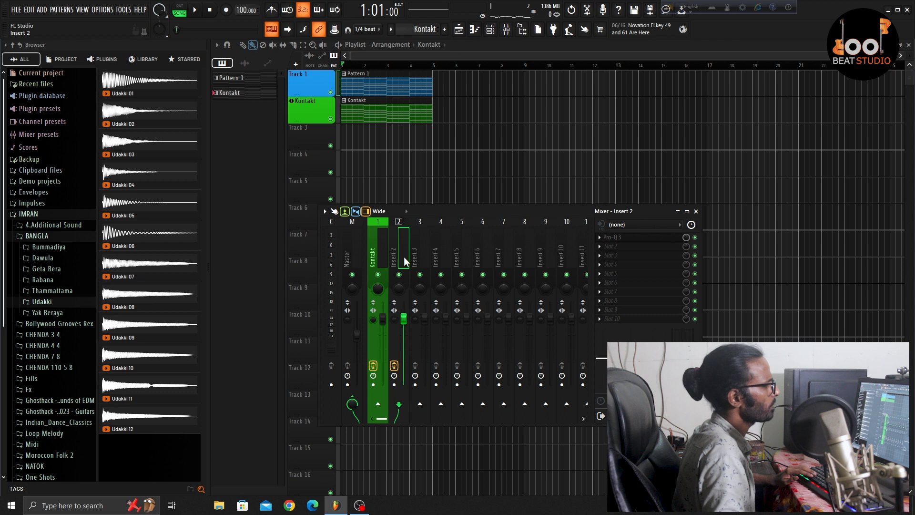
- Reopen the Pro-Q 3 on Insert 2 and move its window higher over the playlist
{"action": "left_click", "coordinate": [624, 247]}
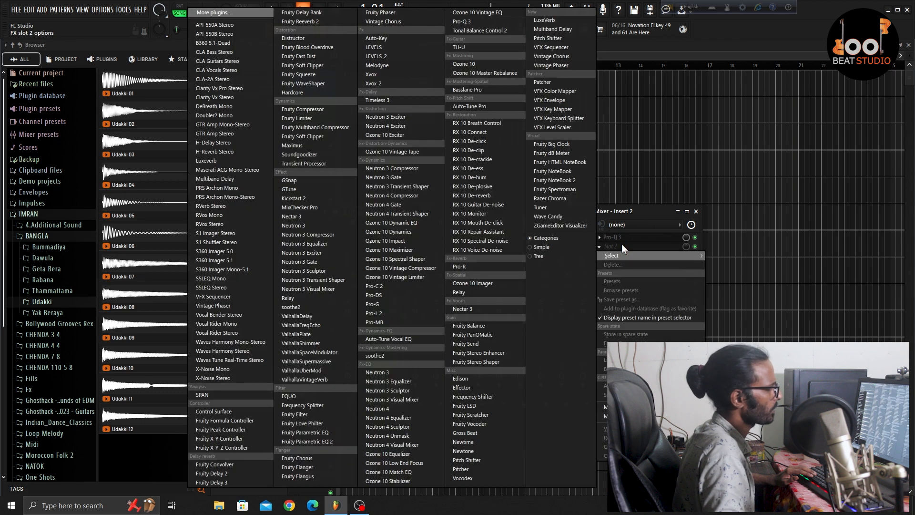
{"action": "key", "text": "Escape"}
{"action": "left_click", "coordinate": [621, 239]}
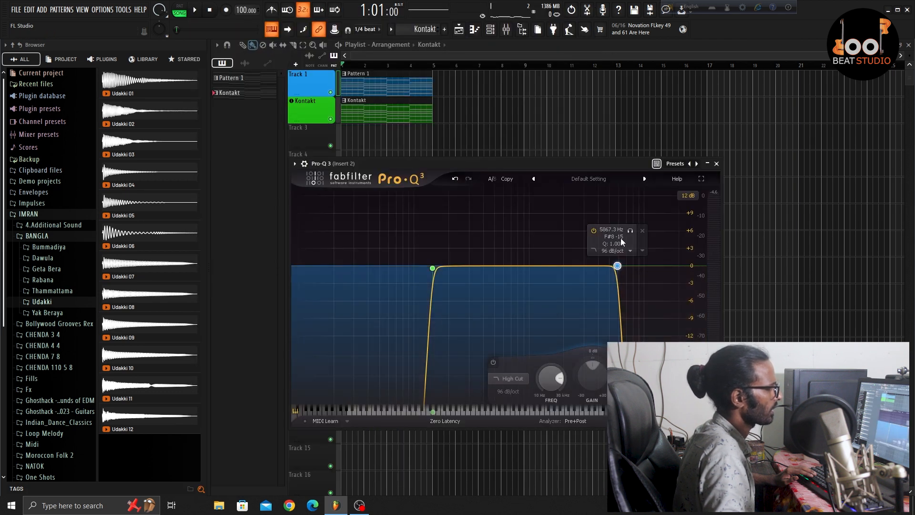
{"action": "left_click_drag", "start_coordinate": [579, 165], "coordinate": [627, 102]}
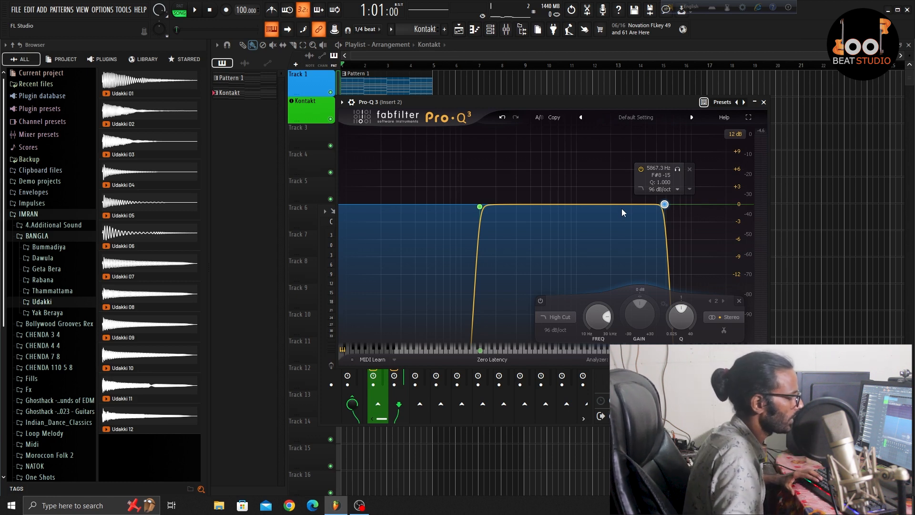
- During playback, add bell cuts to Insert 2 at about 1940 Hz (-1.14 dB), 3711 Hz and 1023 Hz (-1.06 dB)
{"action": "key", "text": "space"}
{"action": "mouse_move", "coordinate": [622, 209]}
{"action": "left_mouse_down"}
{"action": "mouse_move", "coordinate": [605, 207]}
{"action": "mouse_move", "coordinate": [613, 215]}
{"action": "left_mouse_up"}
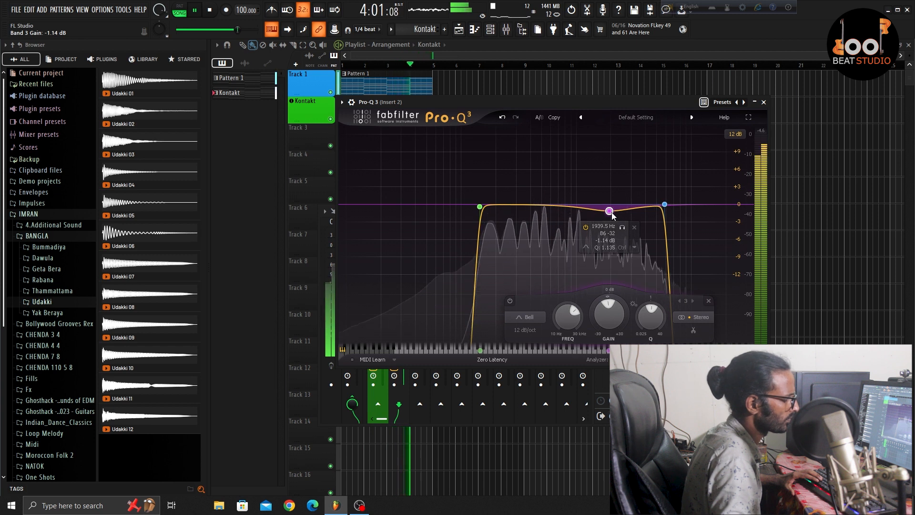
{"action": "left_click", "coordinate": [640, 206]}
{"action": "left_click_drag", "start_coordinate": [639, 208], "coordinate": [639, 214]}
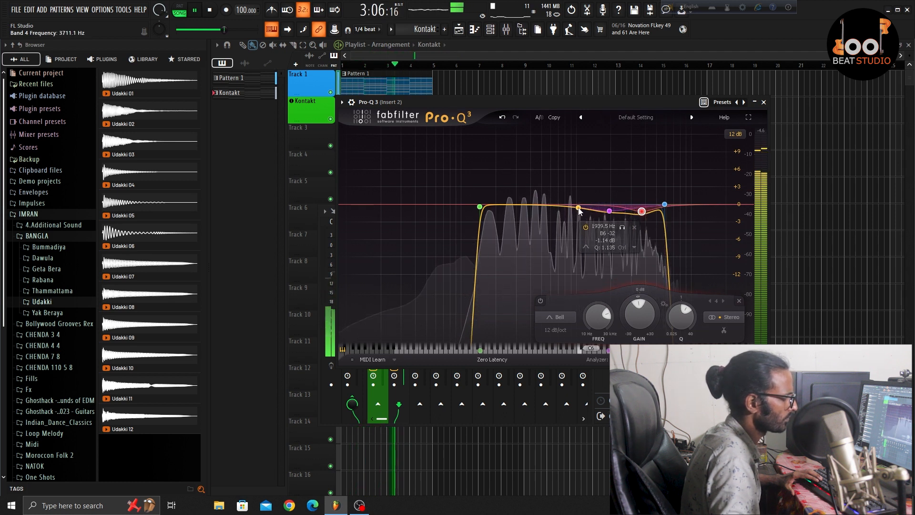
{"action": "left_click", "coordinate": [579, 212]}
- Narrow Insert 2's bell cuts to a Q of about 7.6 at 1023 Hz, 2.4 at 1940 Hz and 3.6 at 3711 Hz
{"action": "scroll", "coordinate": [579, 216], "scroll_direction": "up", "scroll_amount": 5}
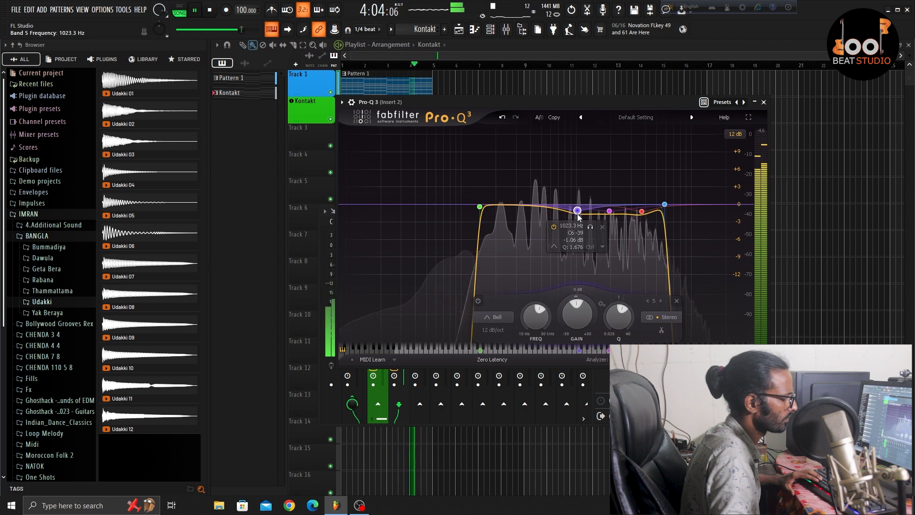
{"action": "scroll", "coordinate": [579, 217], "scroll_direction": "up", "scroll_amount": 4}
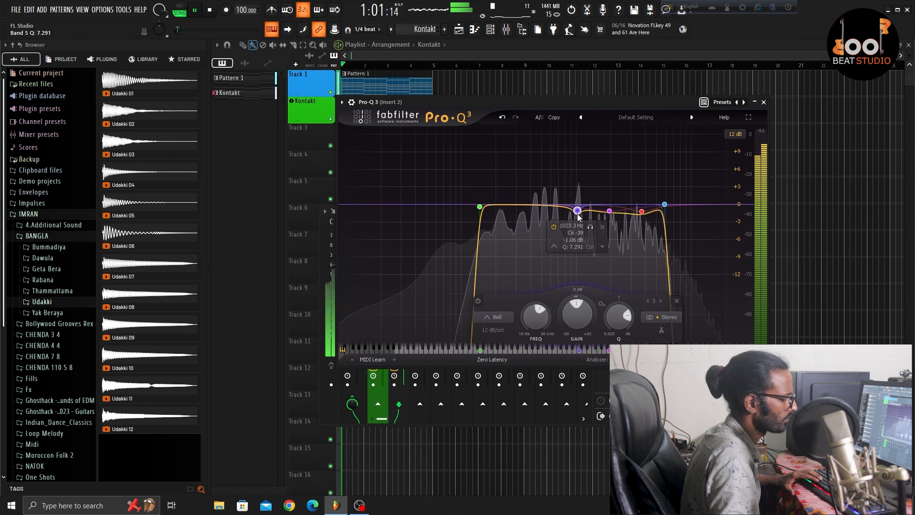
{"action": "left_click", "coordinate": [610, 211]}
{"action": "scroll", "coordinate": [610, 212], "scroll_direction": "up", "scroll_amount": 1}
{"action": "scroll", "coordinate": [610, 211], "scroll_direction": "up", "scroll_amount": 4}
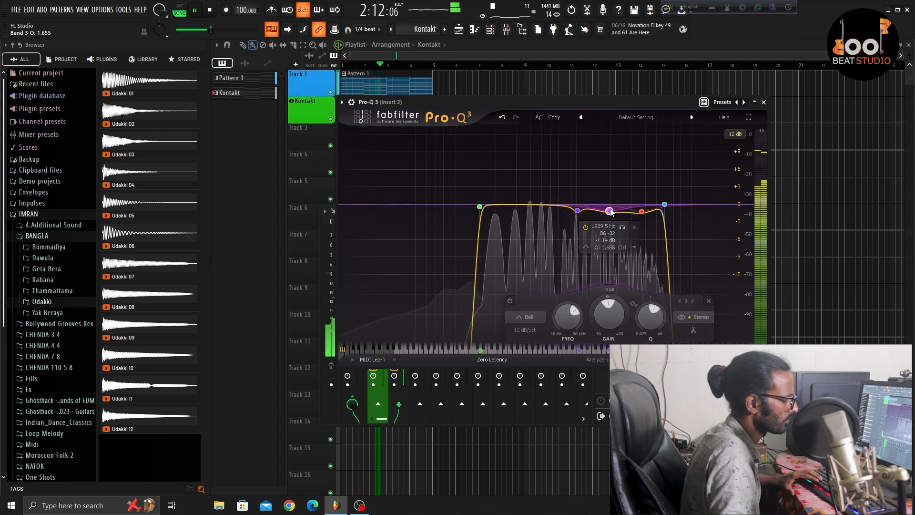
{"action": "left_click", "coordinate": [641, 211]}
{"action": "scroll", "coordinate": [642, 211], "scroll_direction": "up", "scroll_amount": 2}
{"action": "scroll", "coordinate": [642, 211], "scroll_direction": "up", "scroll_amount": 2}
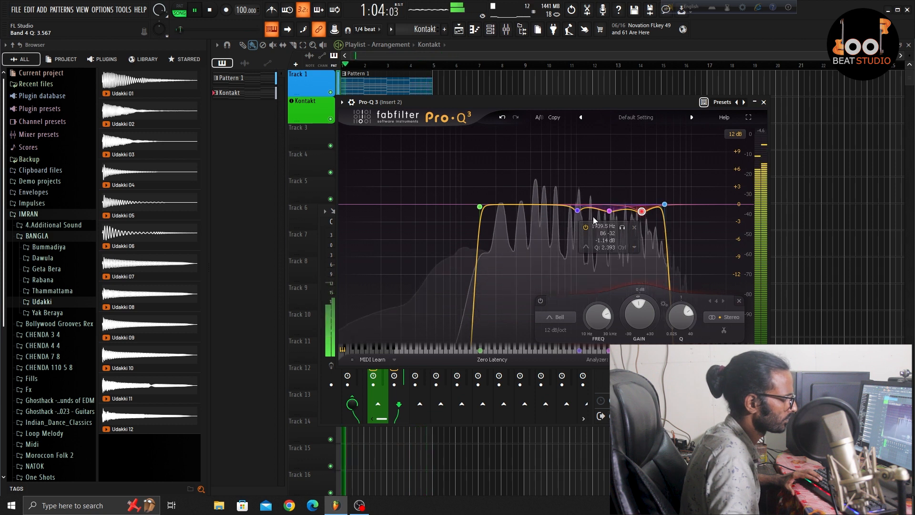
- Shift Insert 2's lowest bell cut to about 1115 Hz at -1.71 dB and close its equalizer
{"action": "left_click_drag", "start_coordinate": [577, 211], "coordinate": [586, 219]}
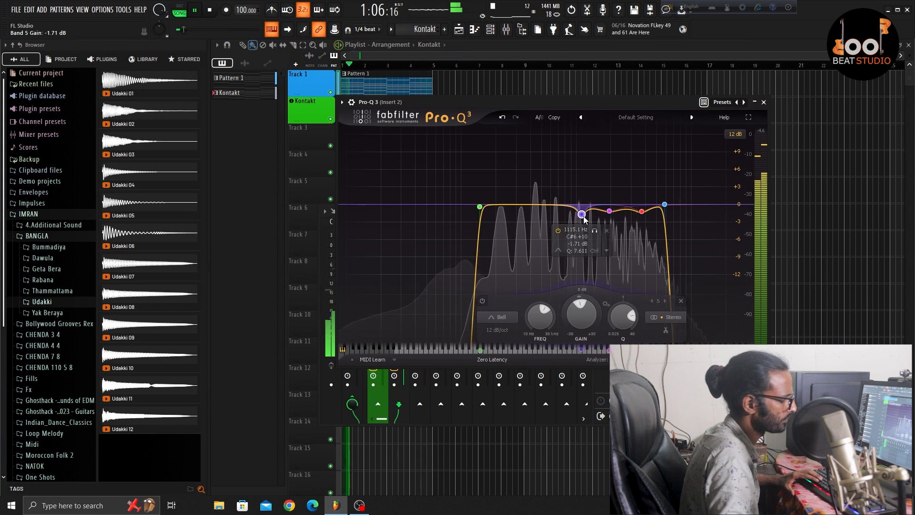
{"action": "key", "text": "space"}
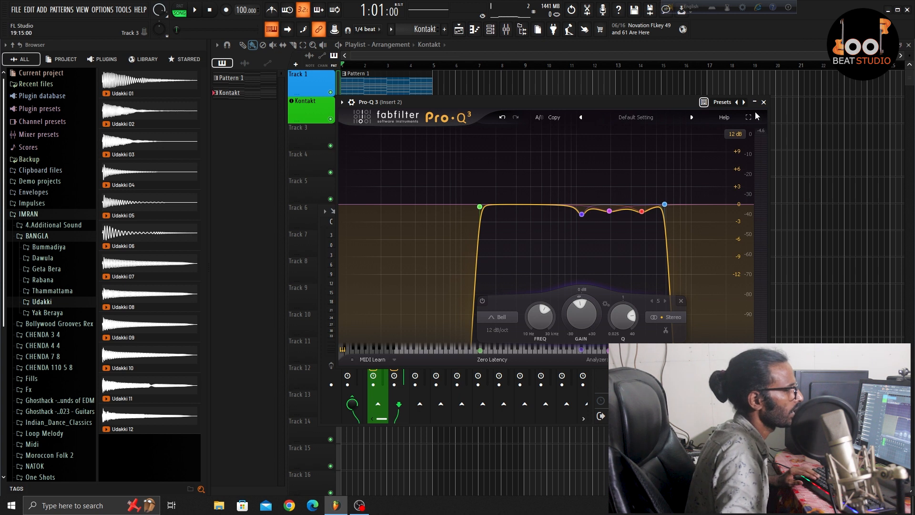
{"action": "left_click", "coordinate": [764, 102]}
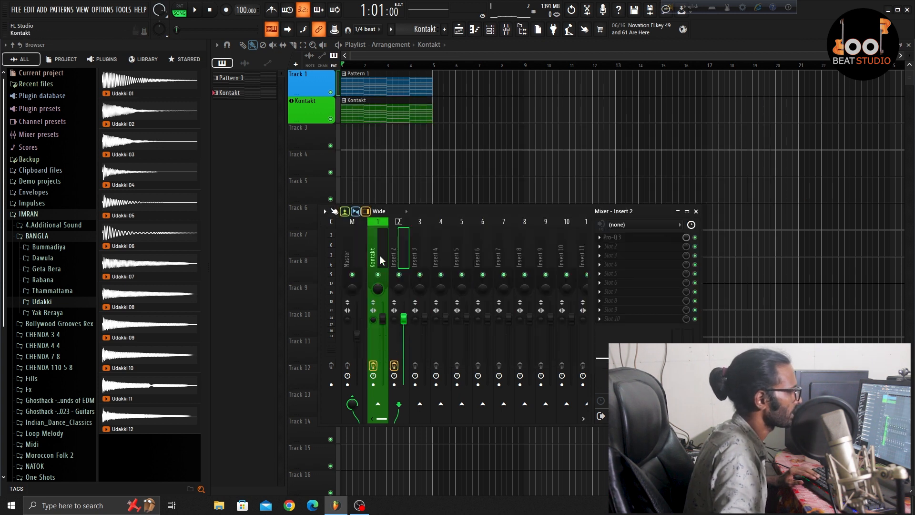
- Open the Kontakt track's Pro-Q 3 and play back the song to examine the guitar's spectrum
{"action": "left_click", "coordinate": [620, 239]}
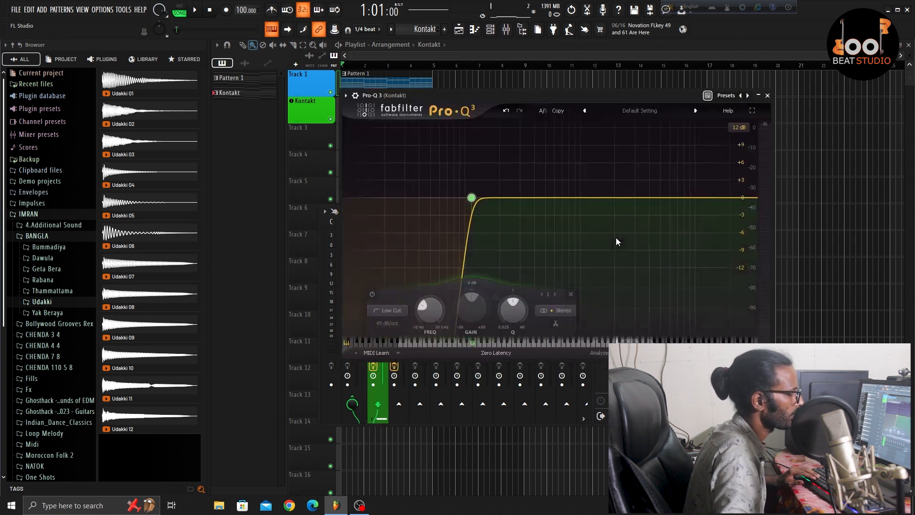
{"action": "key", "text": "space"}
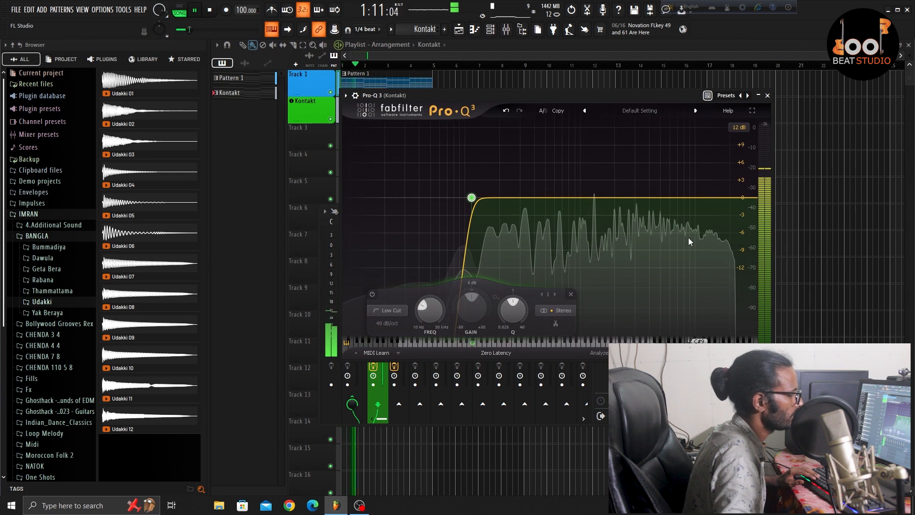
{"action": "key", "text": "space"}
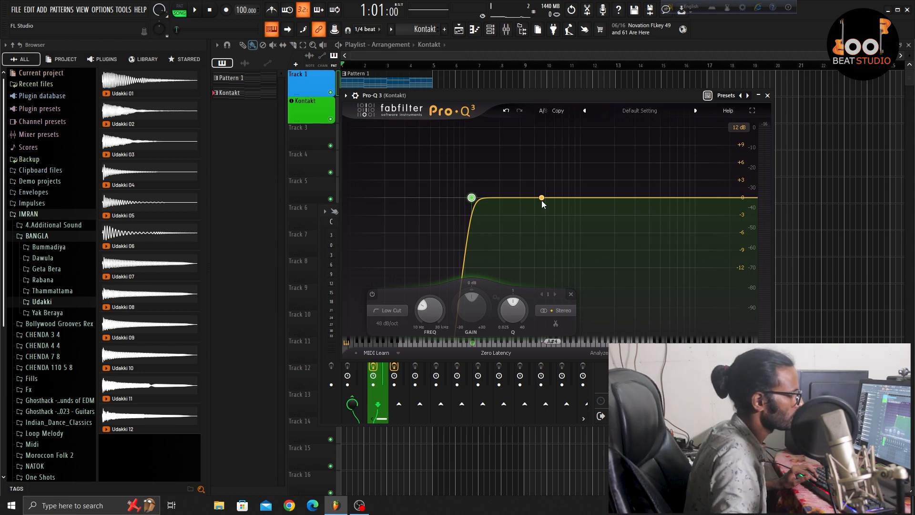
- Add two bell cuts to Kontakt: about 635 Hz at -1.22 dB with Q 4.1, and a higher one with Q 2.9
{"action": "key", "text": "space"}
{"action": "left_click_drag", "start_coordinate": [542, 201], "coordinate": [556, 210]}
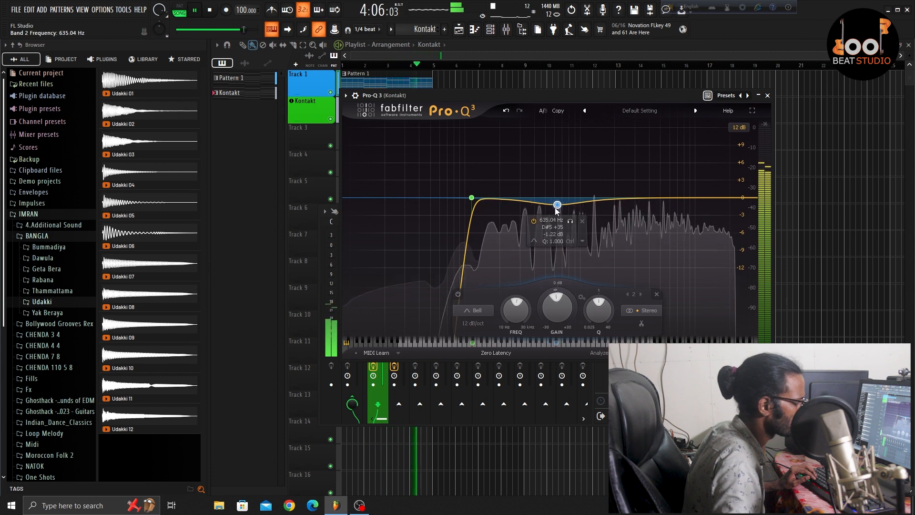
{"action": "scroll", "coordinate": [556, 208], "scroll_direction": "up", "scroll_amount": 4}
{"action": "scroll", "coordinate": [556, 205], "scroll_direction": "up", "scroll_amount": 2}
{"action": "left_click_drag", "start_coordinate": [529, 199], "coordinate": [591, 208]}
{"action": "scroll", "coordinate": [590, 208], "scroll_direction": "up", "scroll_amount": 4}
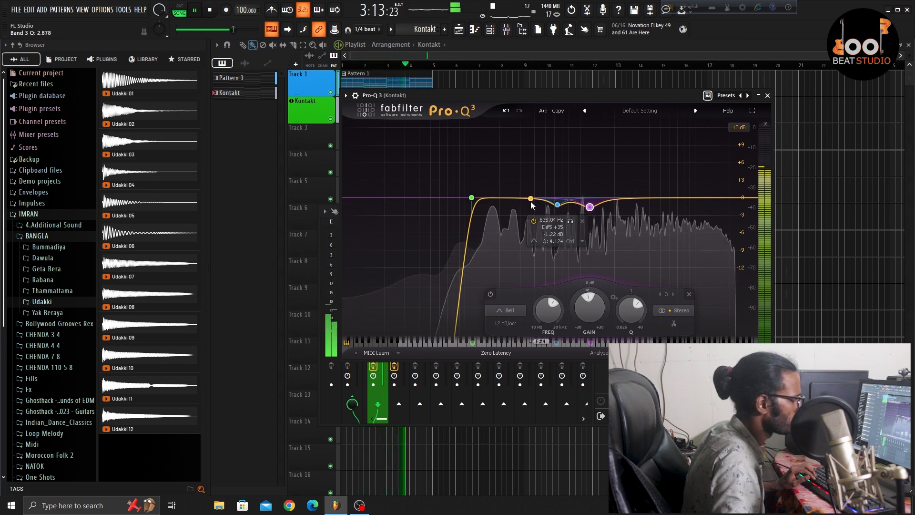
- Add a third, narrow bell cut to Kontakt at about 1832 Hz, -2.29 dB, with Q 9.68
{"action": "left_click", "coordinate": [528, 205]}
{"action": "left_click_drag", "start_coordinate": [527, 205], "coordinate": [615, 213]}
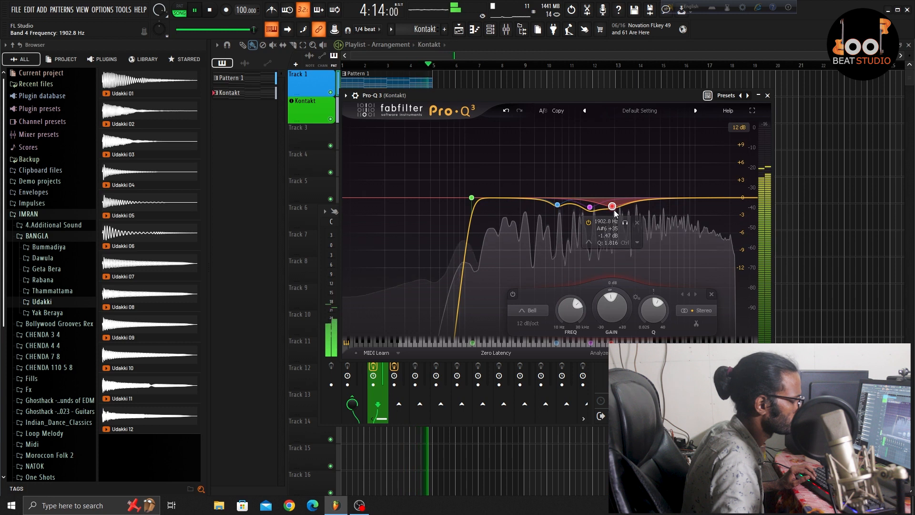
{"action": "scroll", "coordinate": [615, 213], "scroll_direction": "up", "scroll_amount": 5}
{"action": "scroll", "coordinate": [614, 212], "scroll_direction": "up", "scroll_amount": 2}
{"action": "left_click_drag", "start_coordinate": [614, 208], "coordinate": [610, 213]}
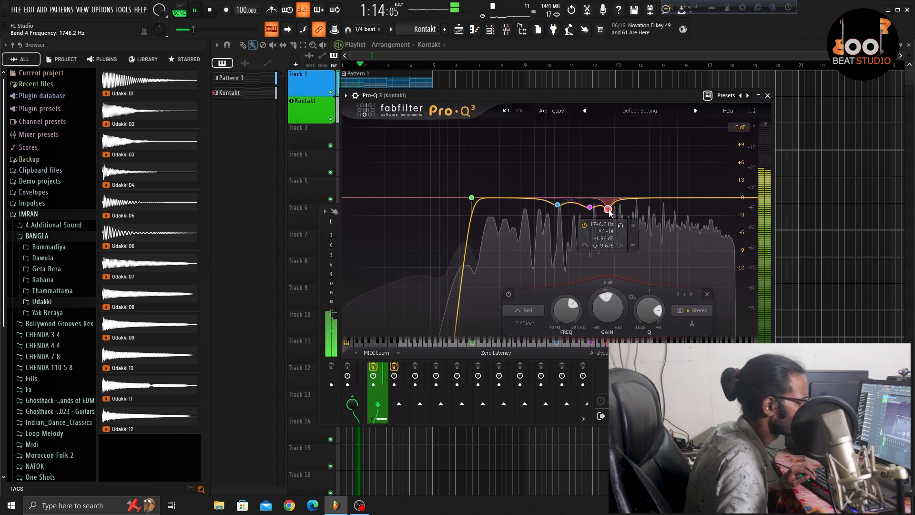
{"action": "left_click_drag", "start_coordinate": [610, 213], "coordinate": [573, 211]}
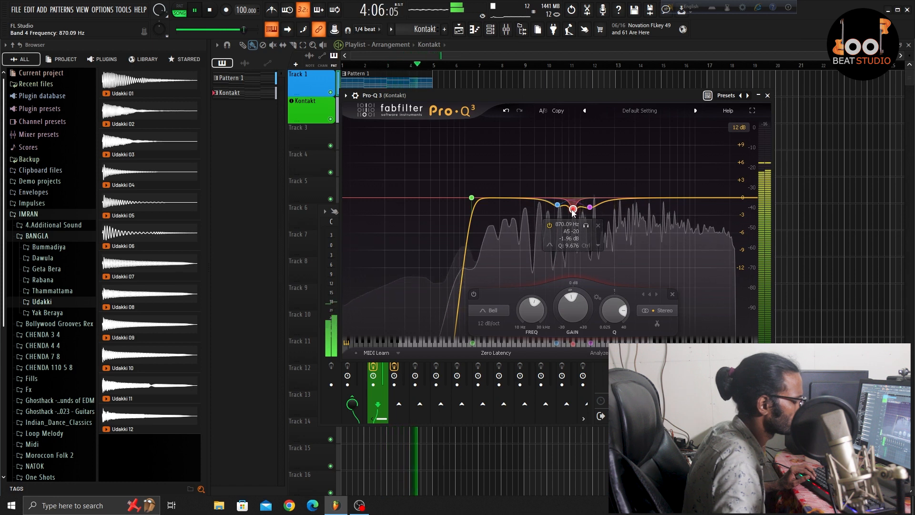
{"action": "left_click_drag", "start_coordinate": [574, 210], "coordinate": [610, 212]}
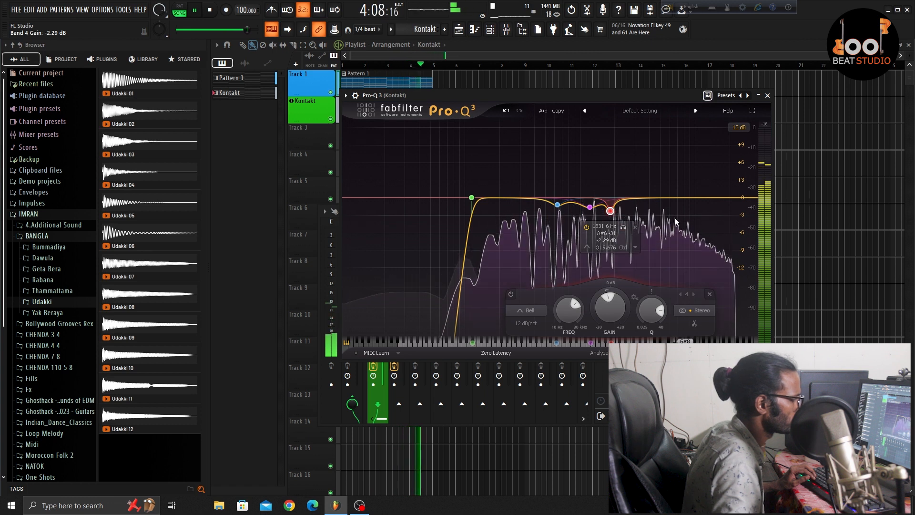
- Close Kontakt's Pro-Q 3 and compare playback of the soloed Kontakt track with all mixer tracks enabled
{"action": "left_click", "coordinate": [768, 96]}
{"action": "key", "text": "space"}
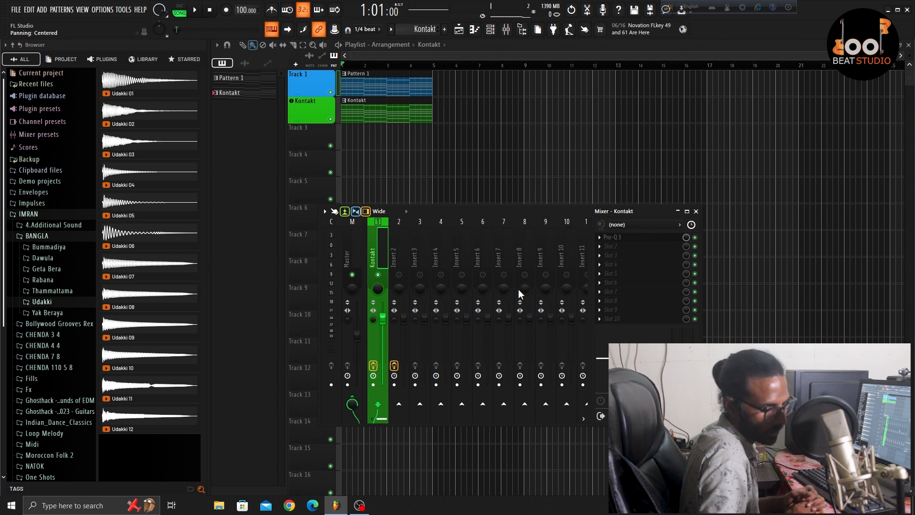
{"action": "key", "text": "space"}
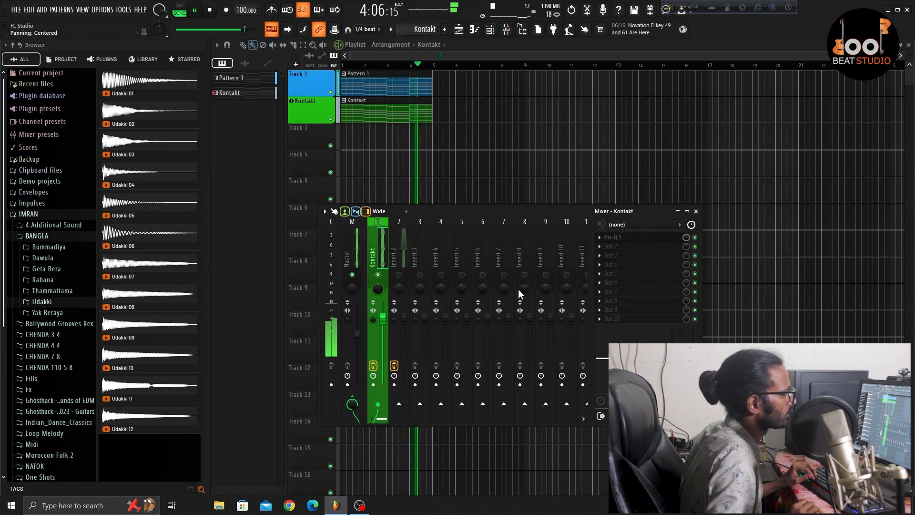
{"action": "key", "text": "space"}
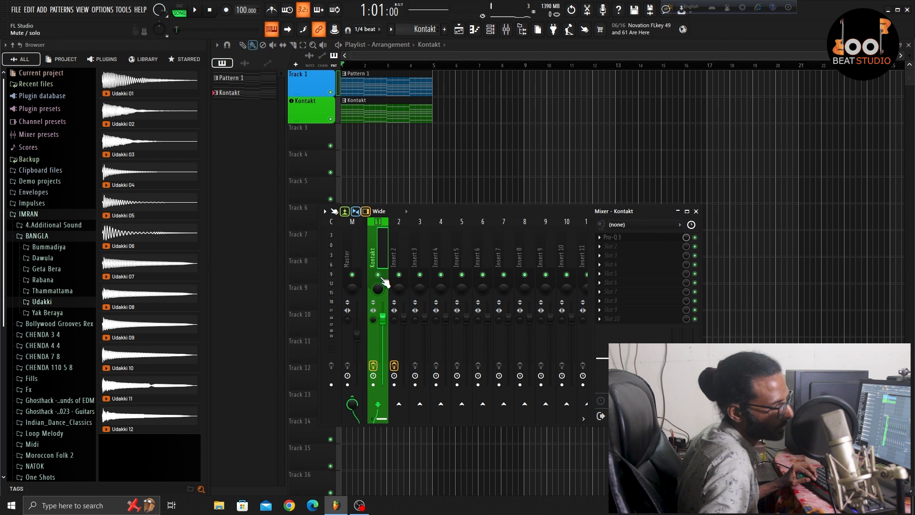
{"action": "key", "text": "space"}
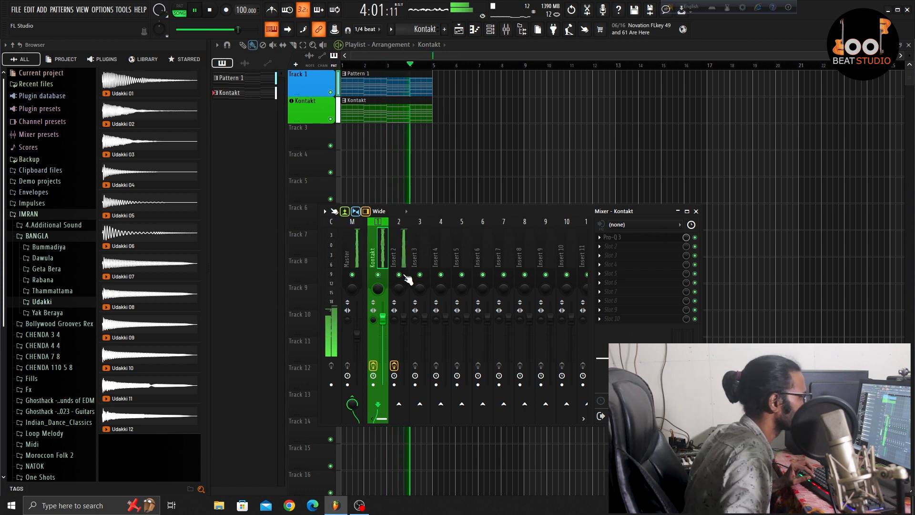
- Lower the Insert 2 mixer track's volume to 79% (-4.9 dB) while playing back the song
{"action": "key", "text": "space"}
{"action": "left_click", "coordinate": [405, 248]}
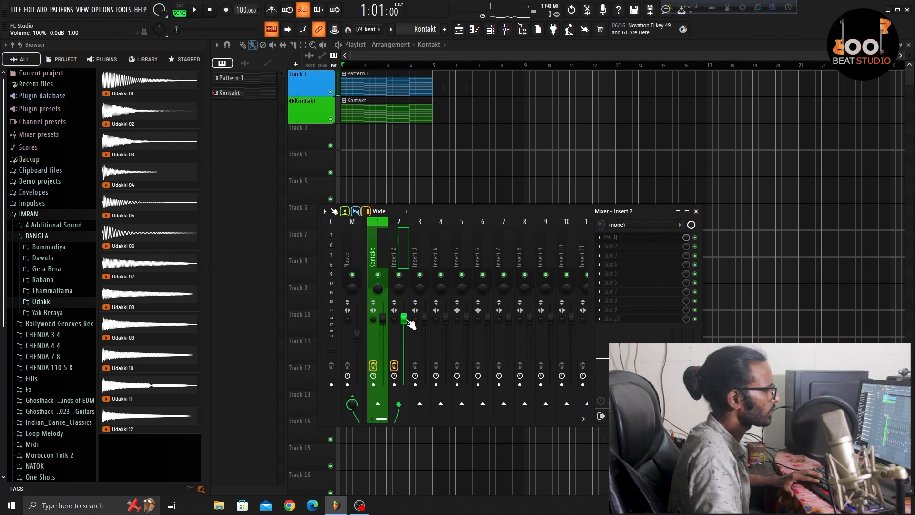
{"action": "key", "text": "space"}
{"action": "left_click_drag", "start_coordinate": [410, 324], "coordinate": [410, 339]}
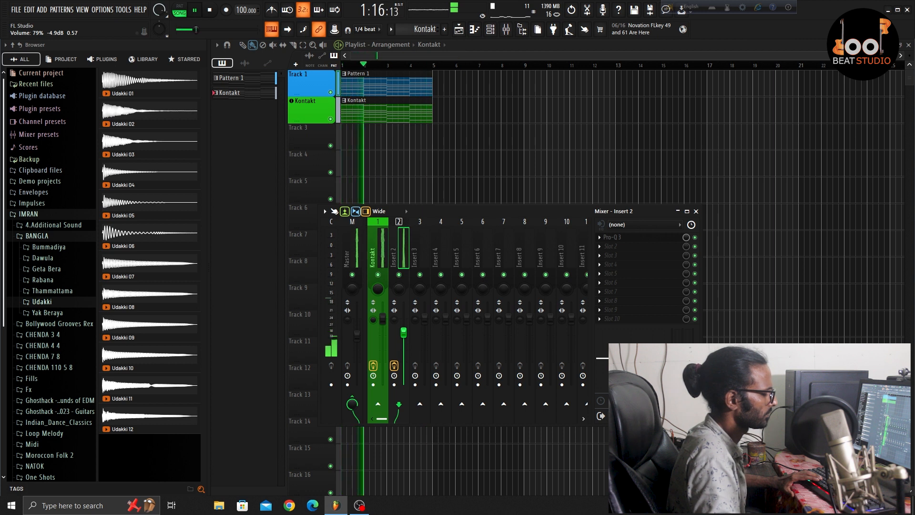
{"action": "key", "text": "space"}
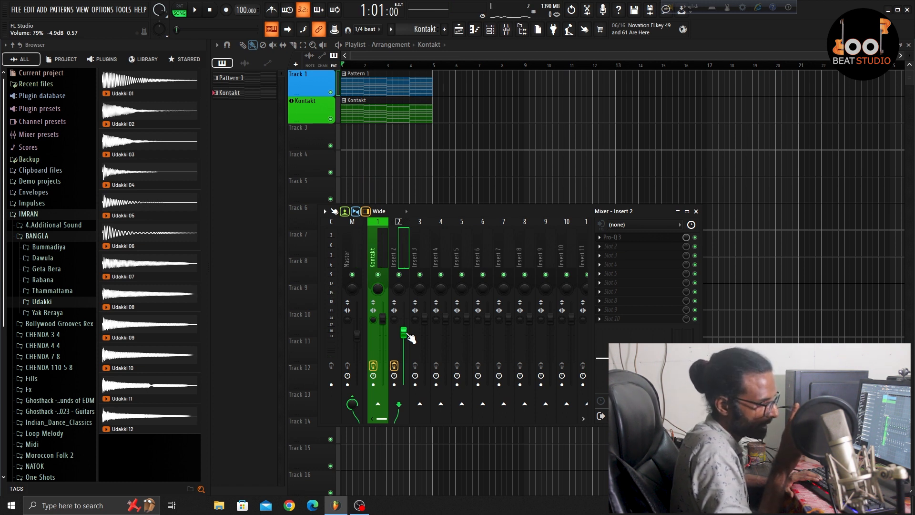
- Compare song playback with the effects on the Kontakt and Insert 2 mixer tracks enabled, bypassed and enabled again
{"action": "key", "text": "space"}
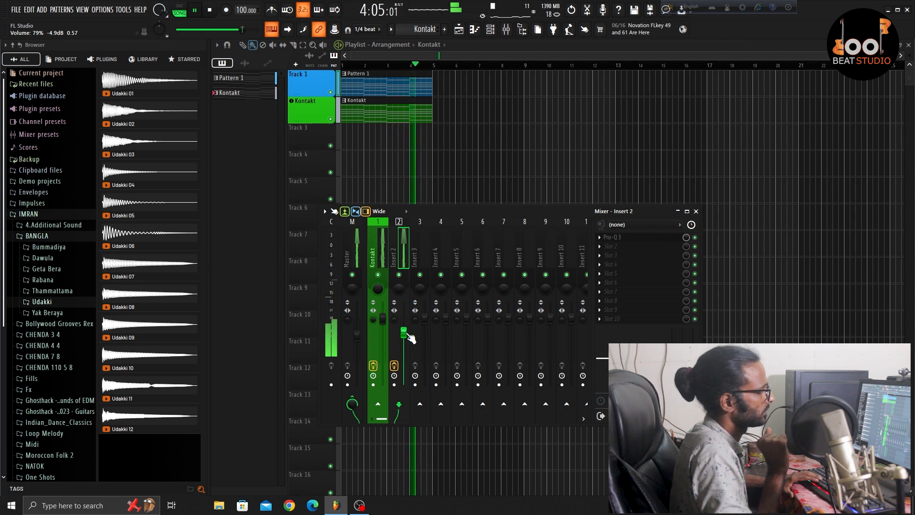
{"action": "key", "text": "space"}
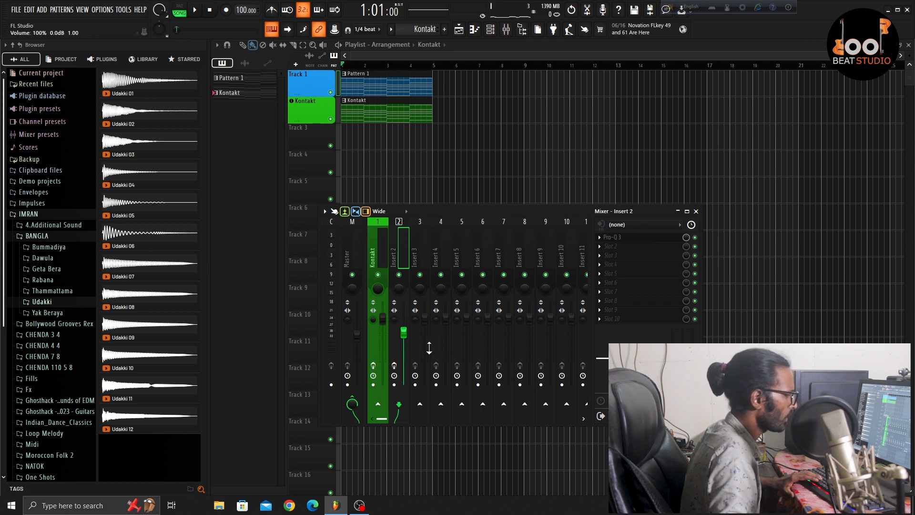
{"action": "key", "text": "space"}
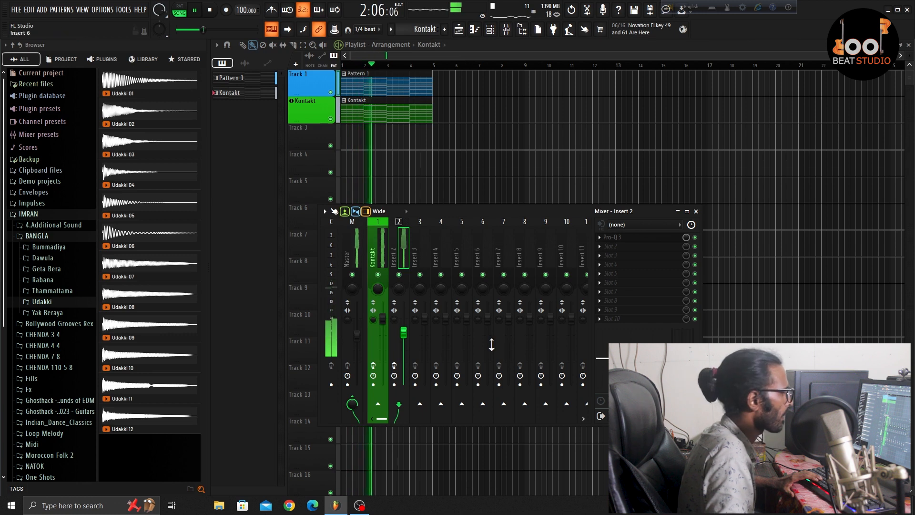
{"action": "key", "text": "space"}
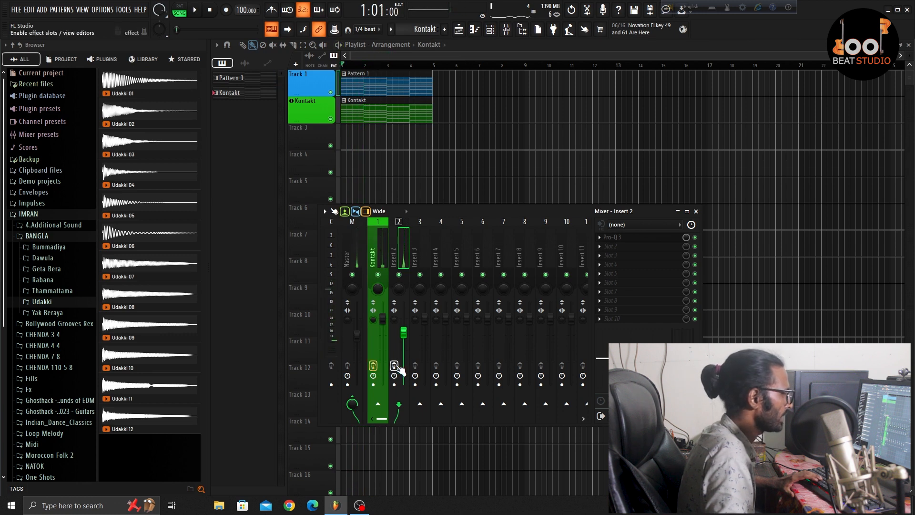
{"action": "key", "text": "space"}
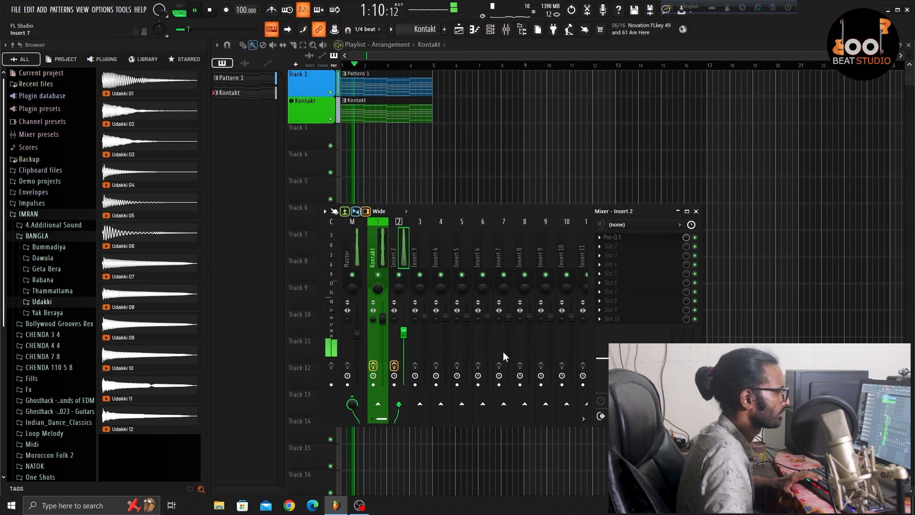